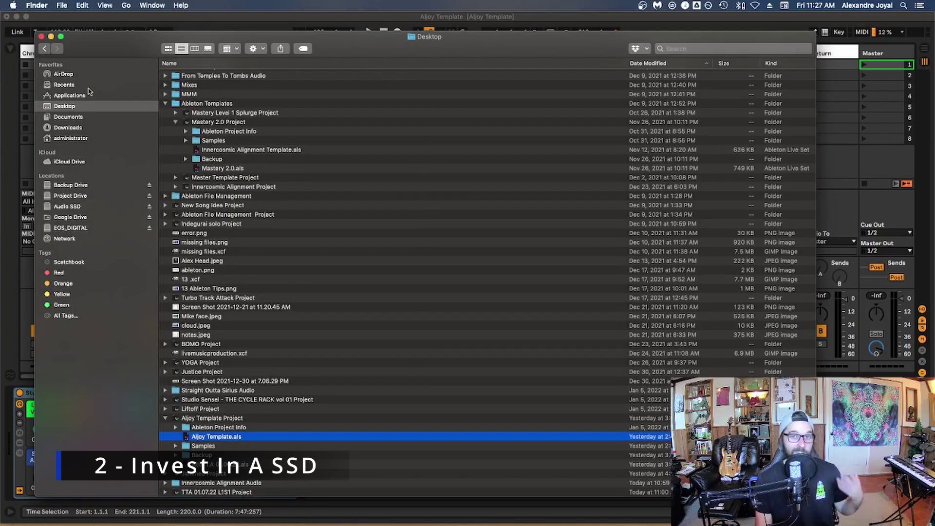
Step: Check each drive's free space in About This Mac's Storage view, noting the solid-state startup drive
click(11, 5)
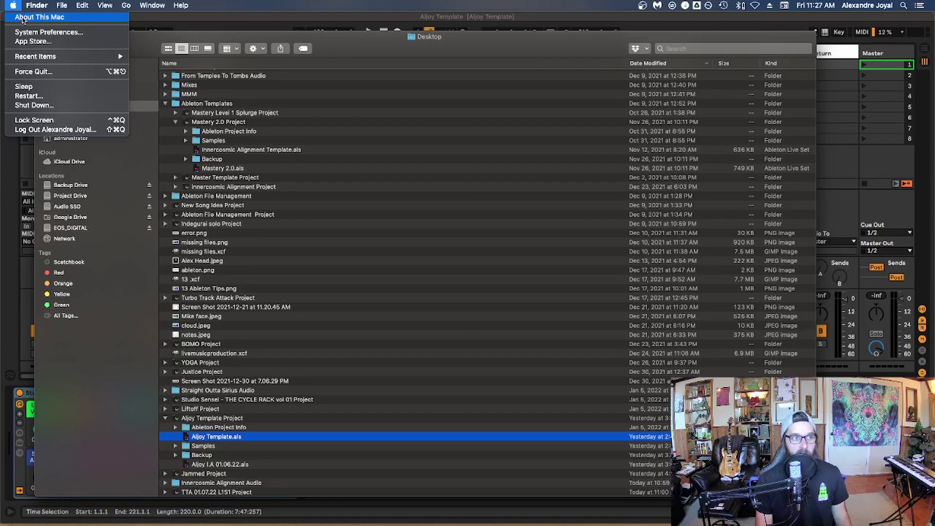
click(22, 17)
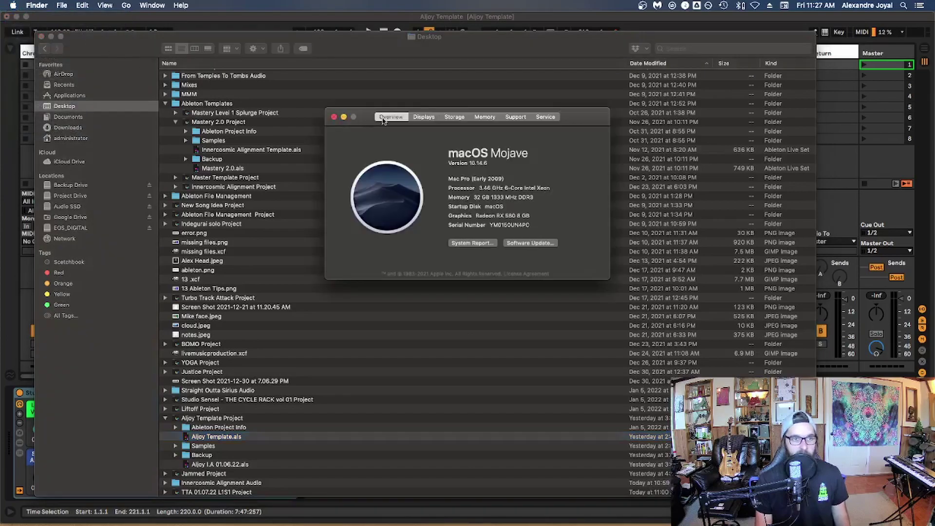
click(454, 117)
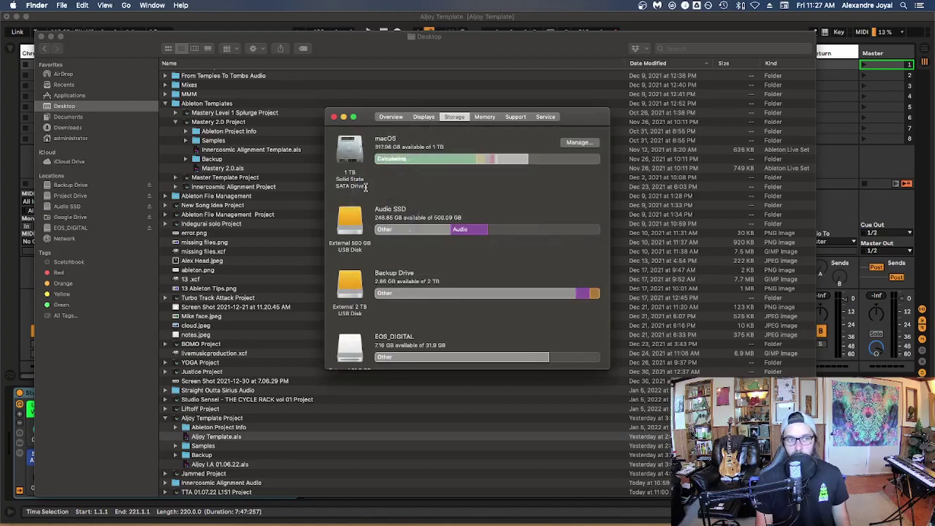
triple_click(338, 171)
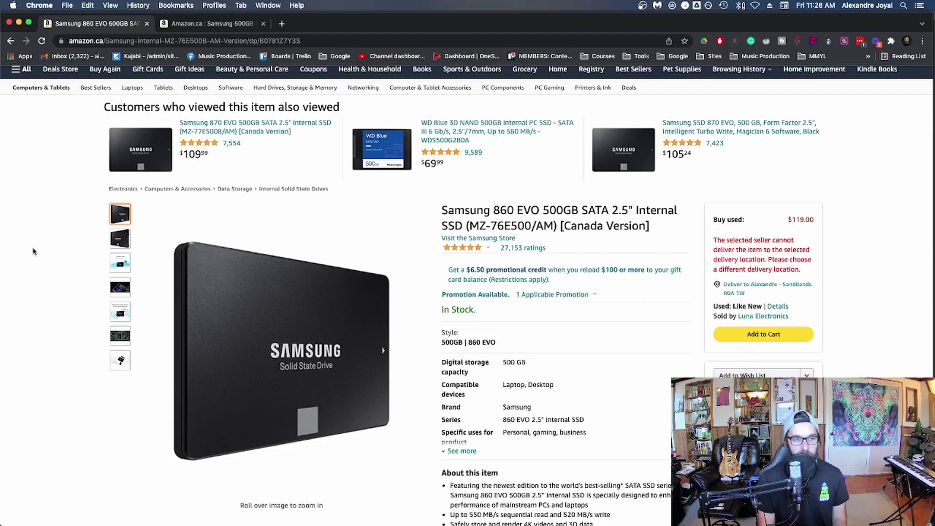
Step: View the Samsung T7 Touch Portable SSD 500 GB listing at $99.99, then return to Ableton Live
mouse_move(280, 345)
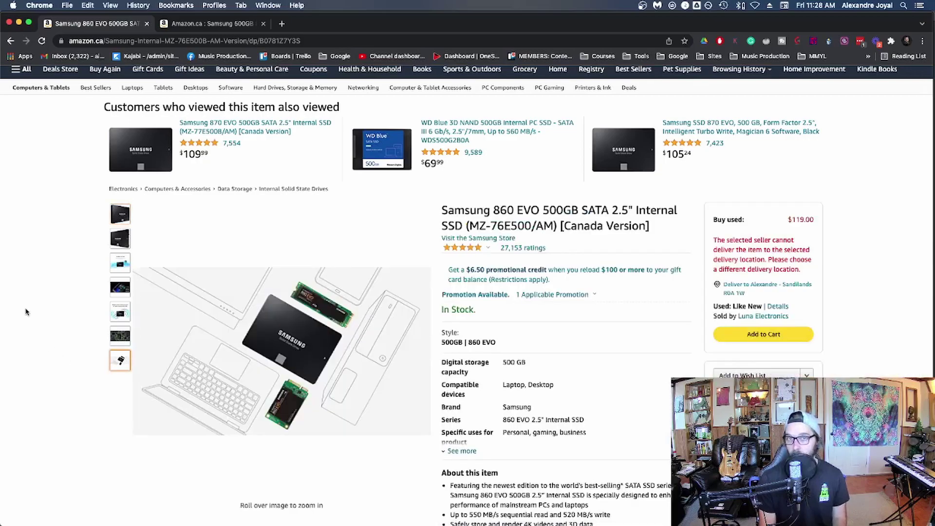
key(ctrl+Tab)
click(180, 256)
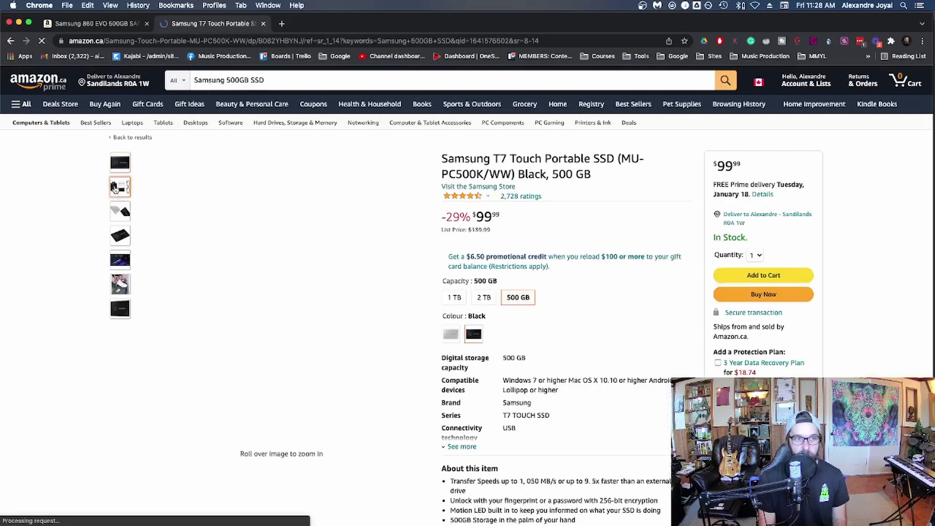
mouse_move(118, 208)
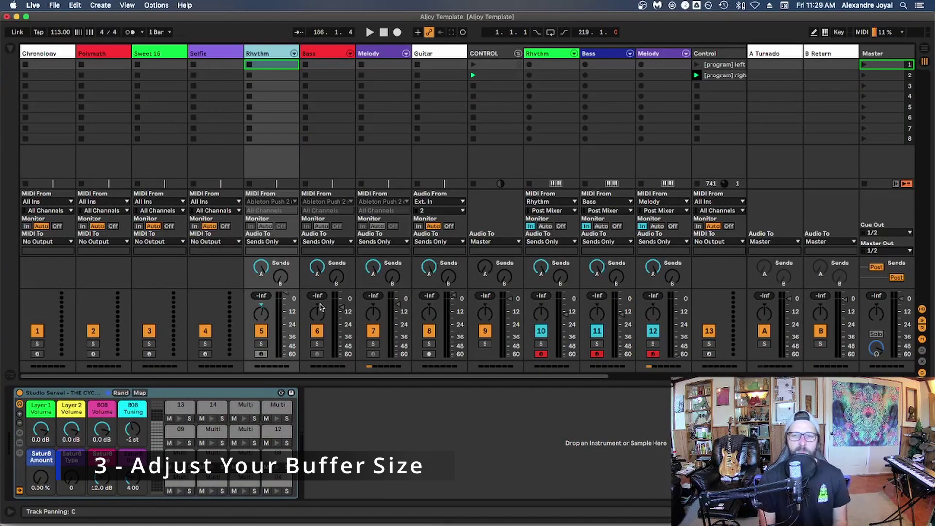
Step: Open Ableton's Audio preferences with Cmd+, and keep the buffer size at 256 samples
click(426, 468)
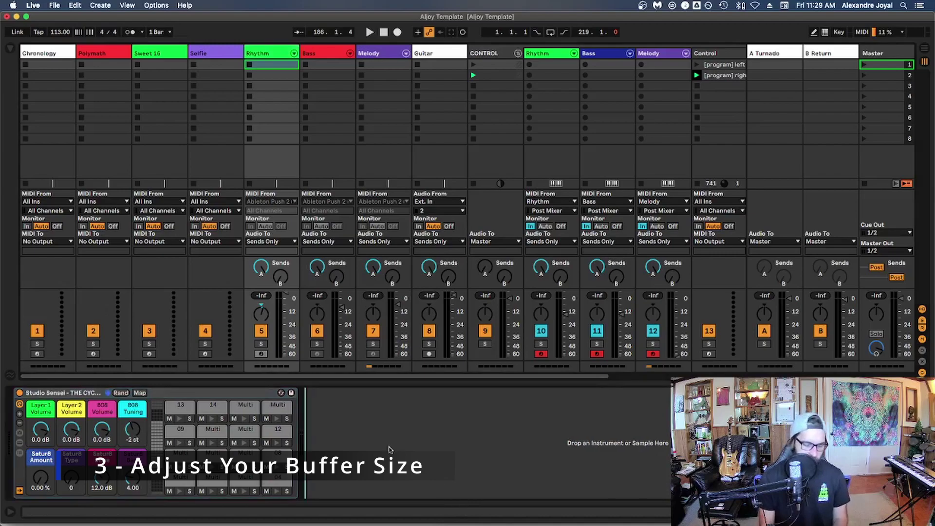
key(super+comma)
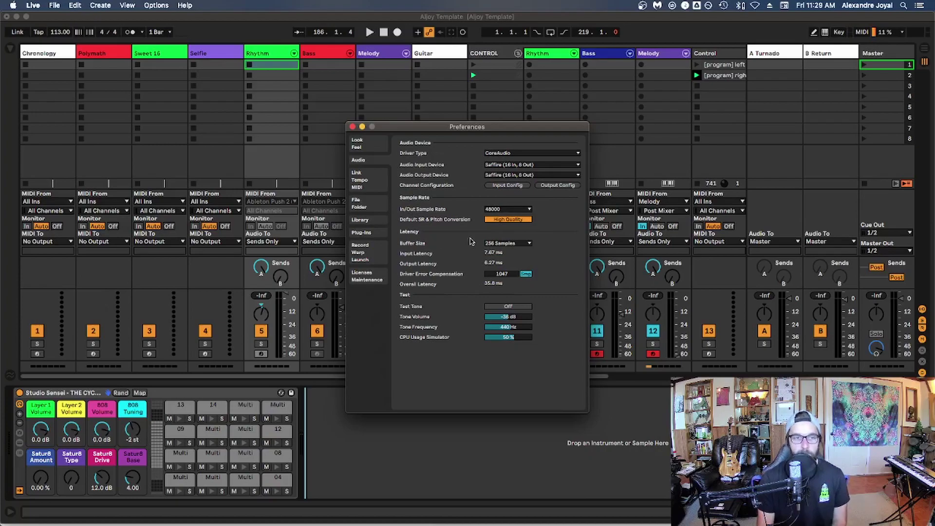
click(506, 243)
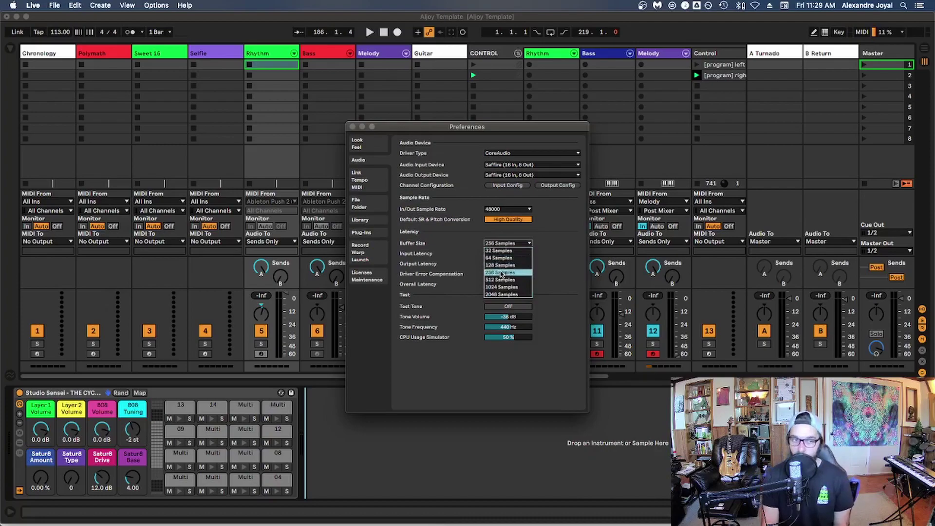
click(452, 264)
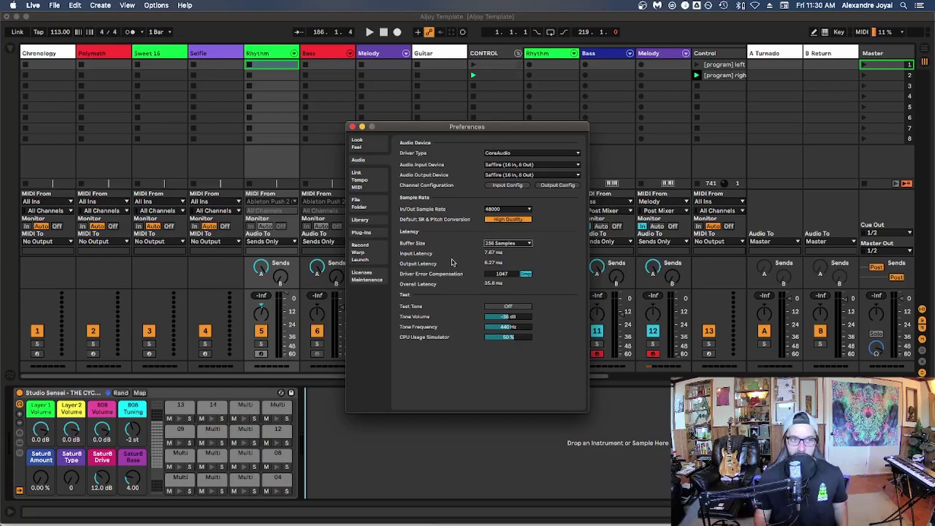
Step: Switch the buffer to 32 samples, then restore 256 samples, giving 35.8 ms overall latency
click(494, 244)
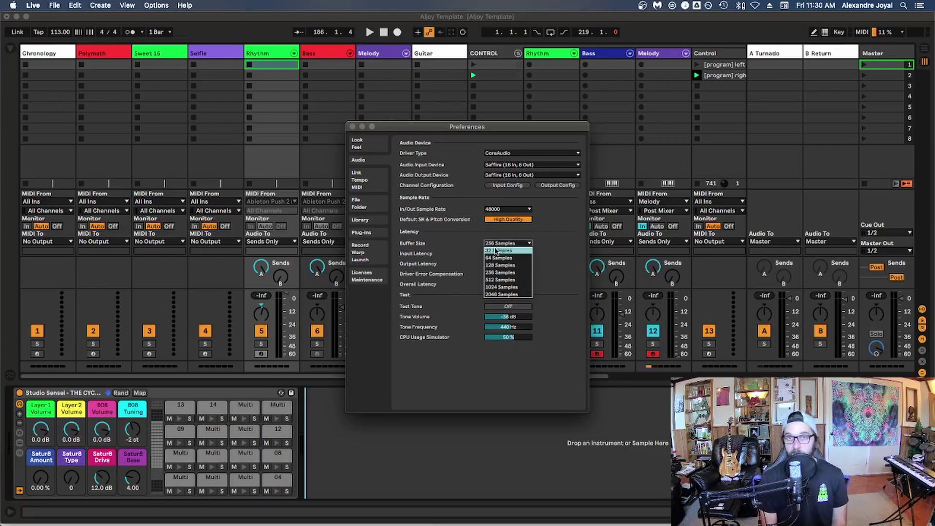
click(495, 251)
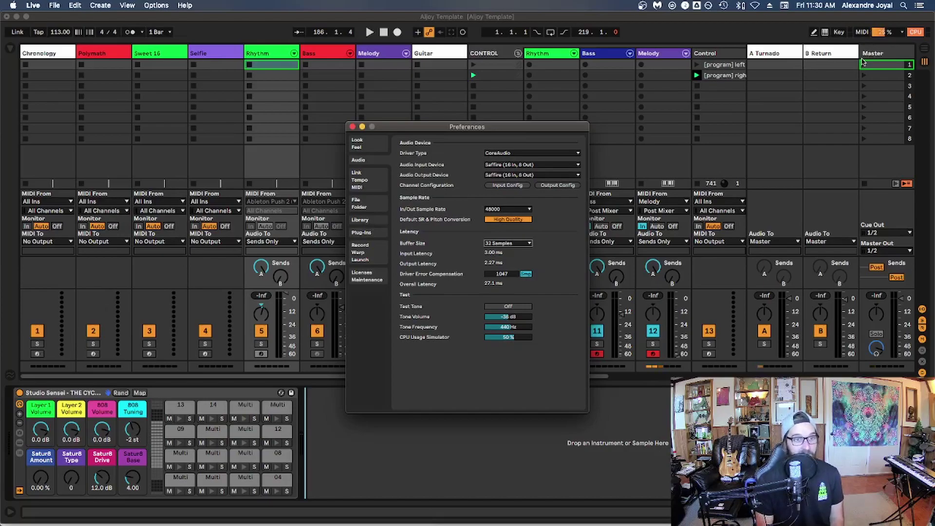
click(521, 243)
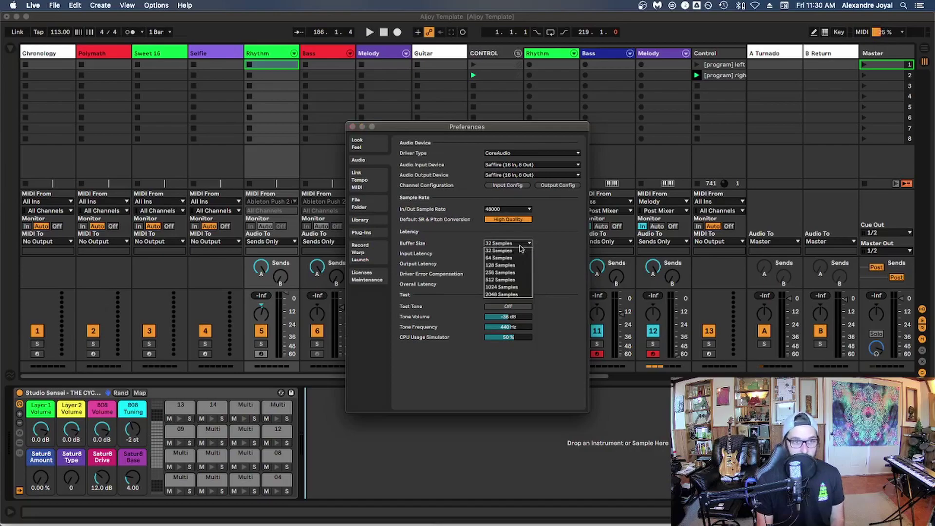
click(520, 273)
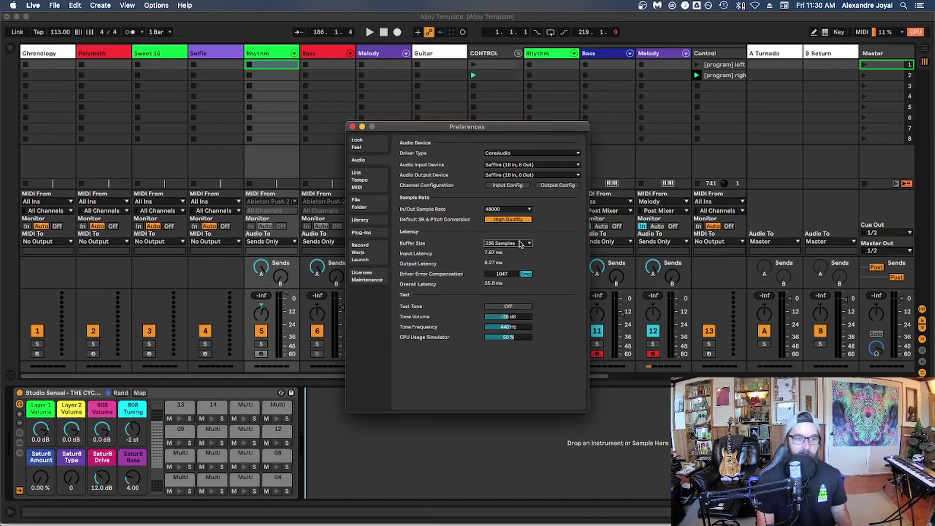
click(519, 242)
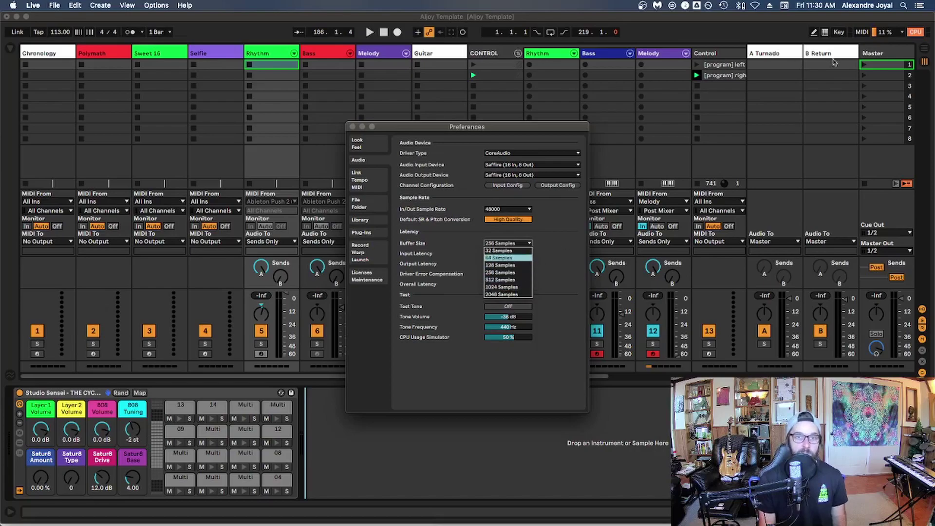
click(550, 250)
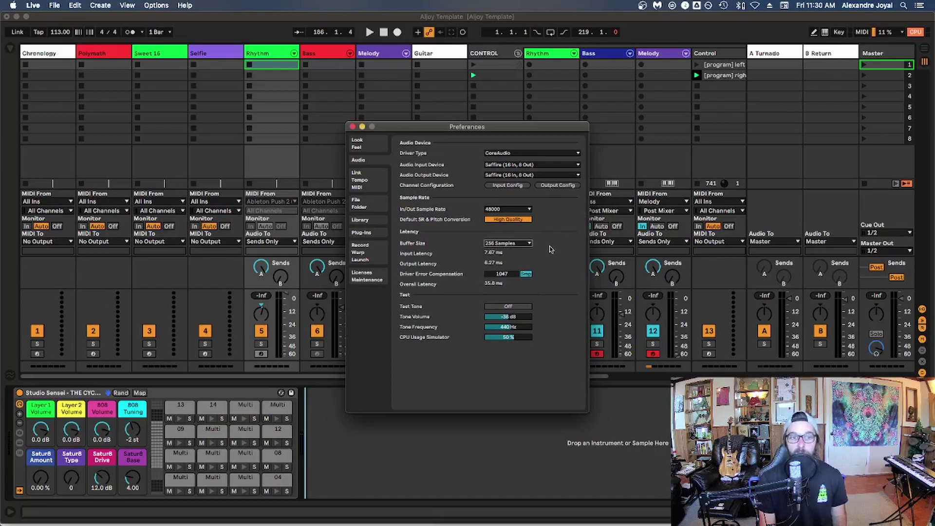
Step: Review the In/Out Sample Rate options and leave it at 48000 Hz
click(509, 210)
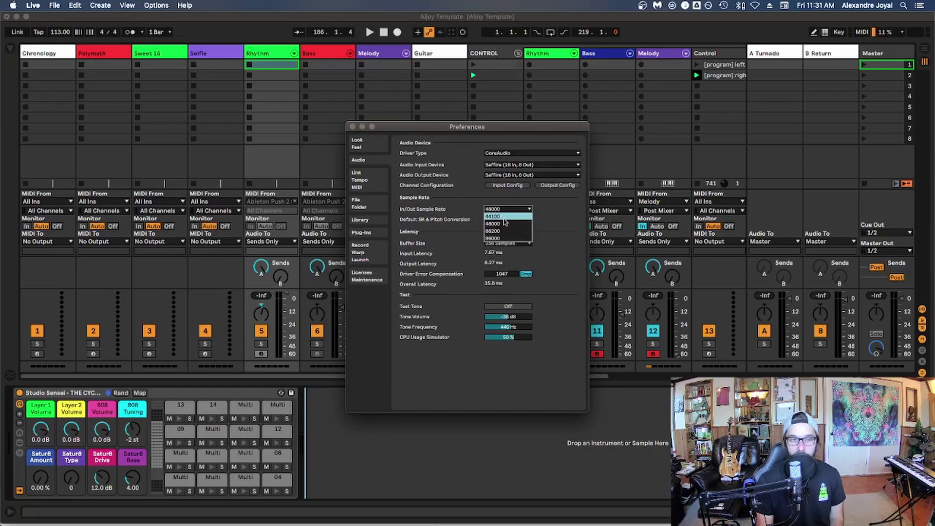
click(549, 215)
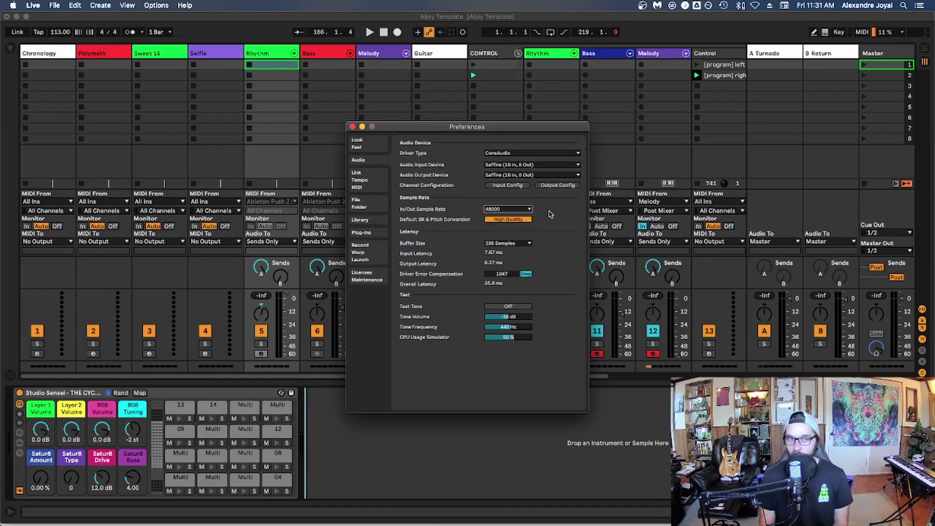
click(507, 210)
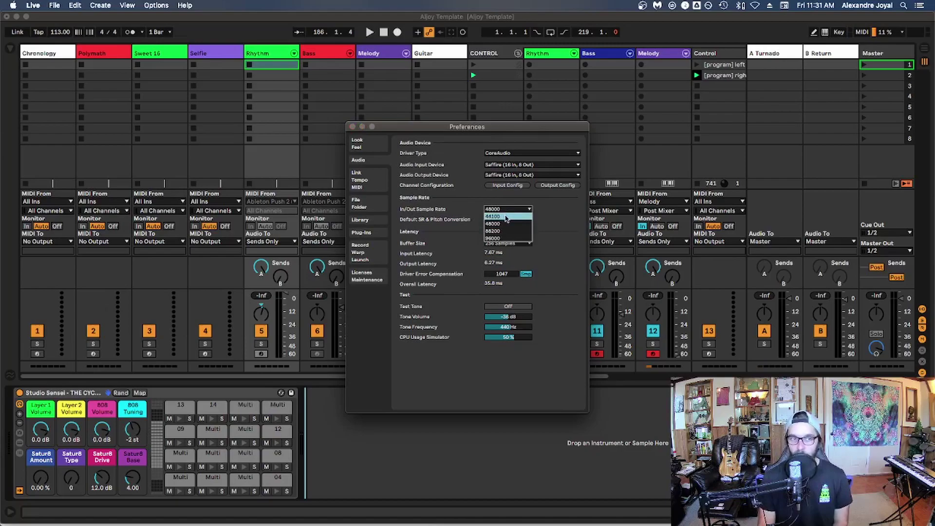
click(559, 205)
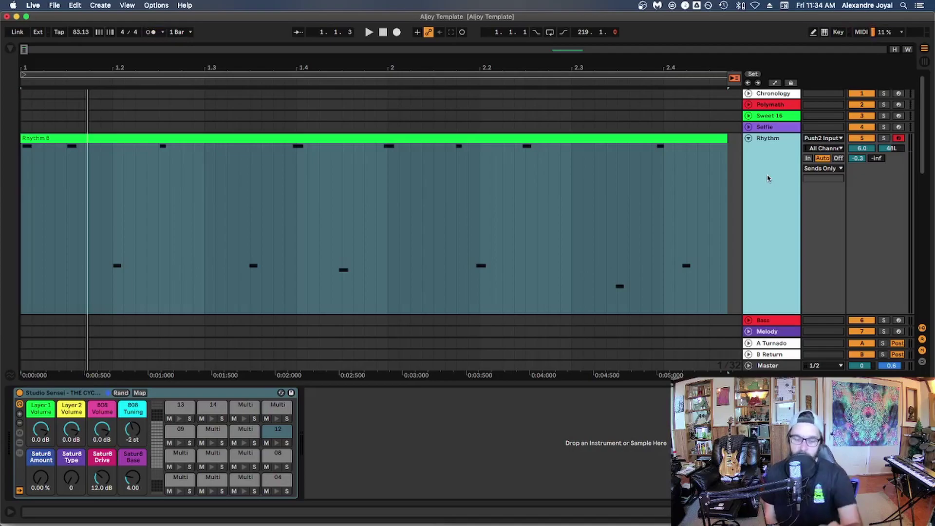
key(space)
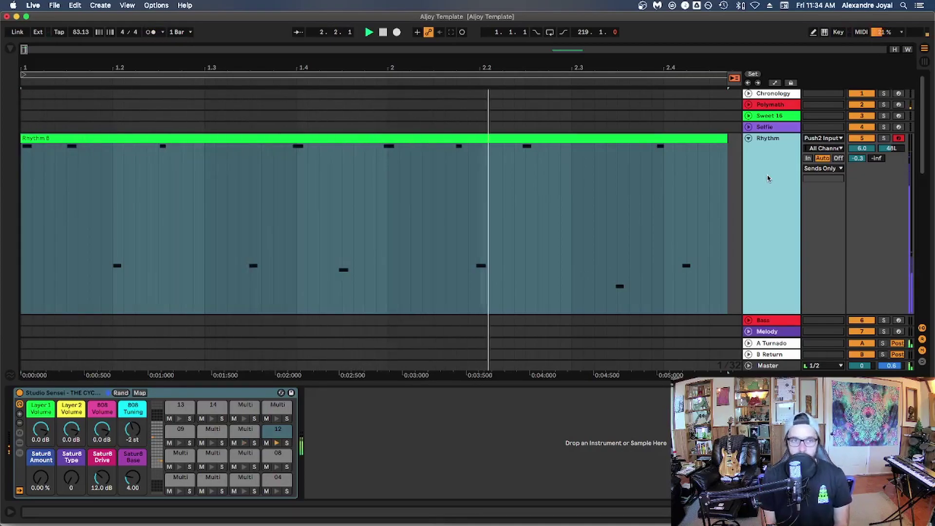
key(space)
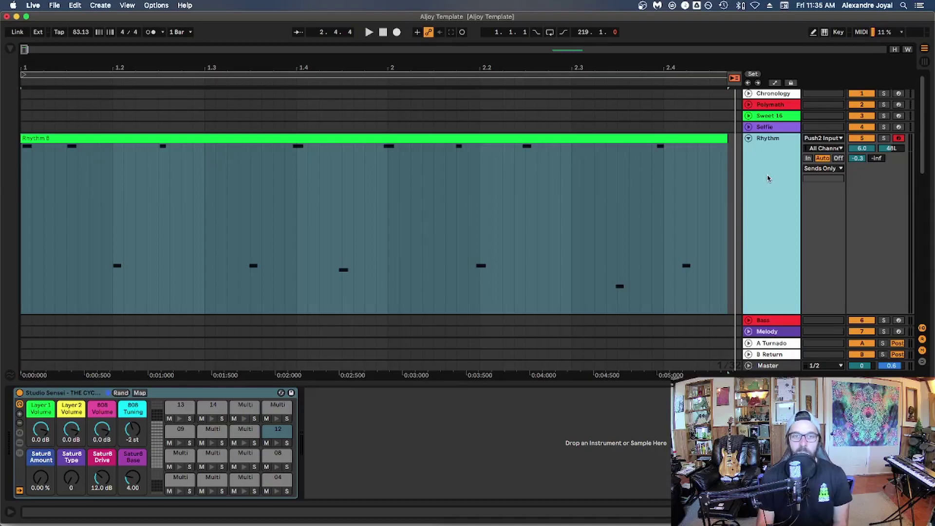
Step: Choose Freeze Track from the Rhythm track header's context menu
right_click(765, 169)
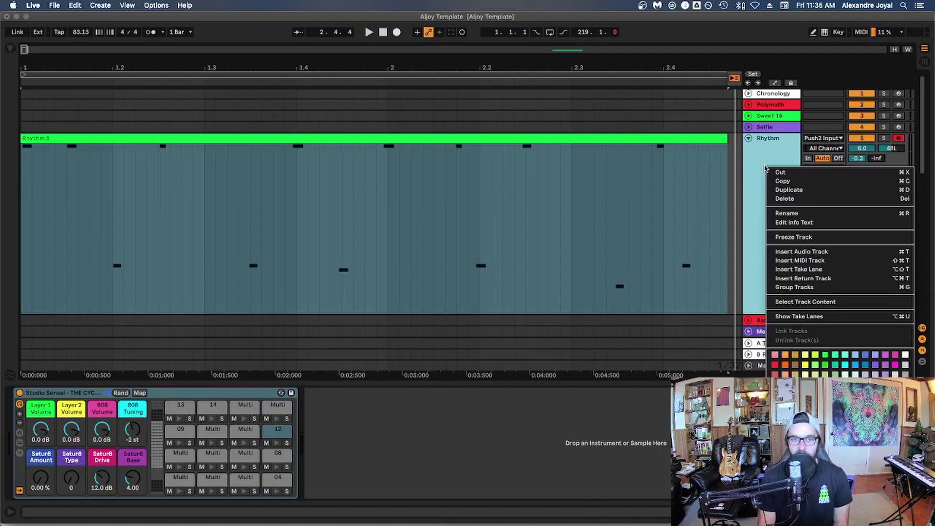
click(784, 237)
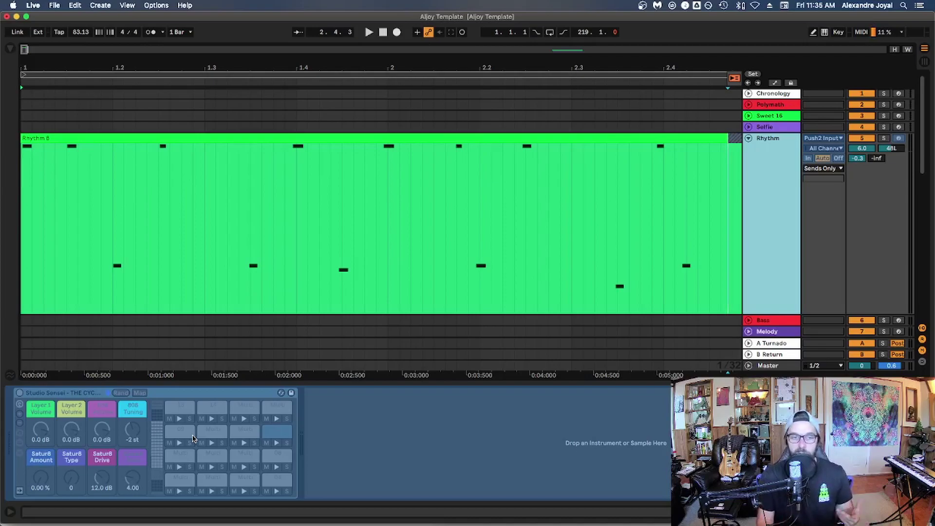
Step: Flatten the frozen Rhythm track to audio and select the Rhythm 8 clip
right_click(774, 224)
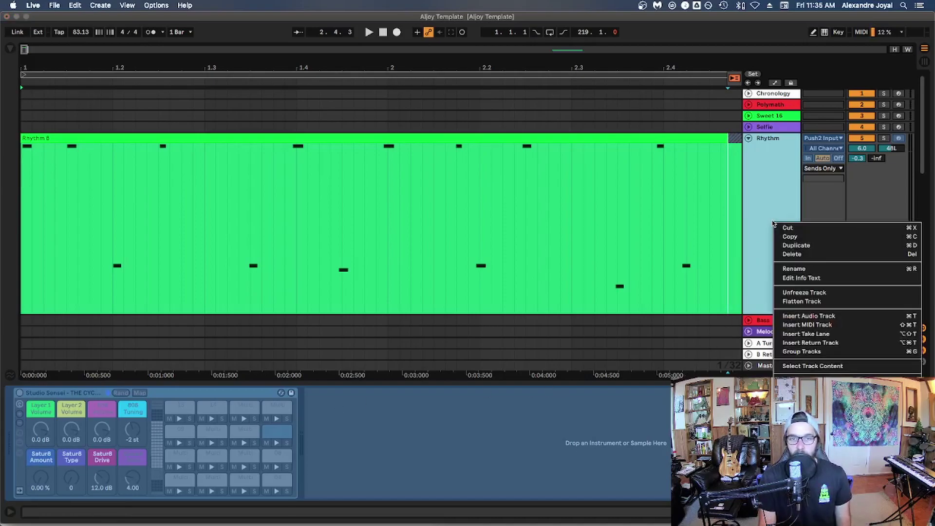
click(791, 303)
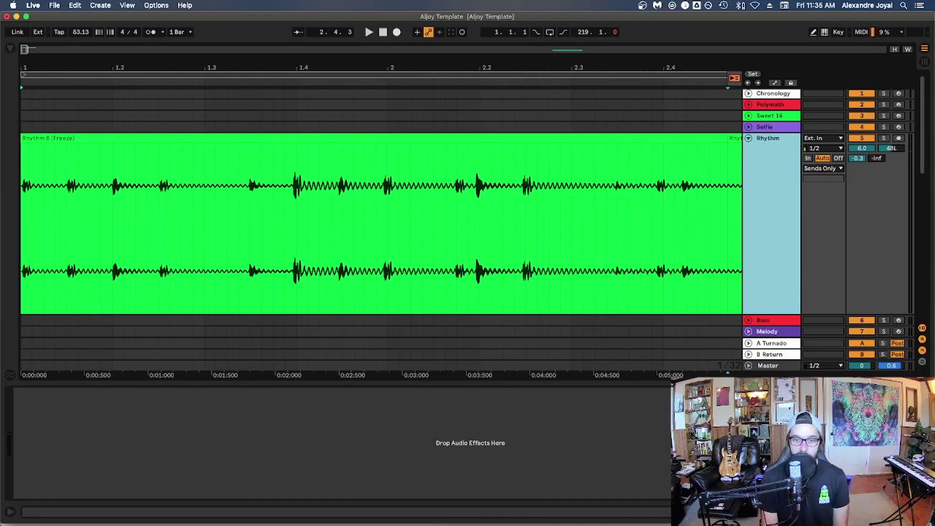
click(497, 136)
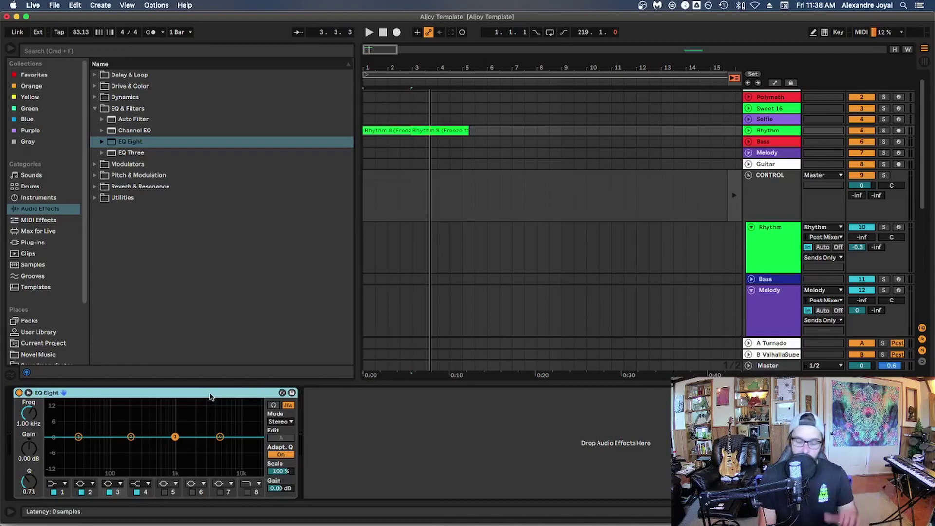
key(0)
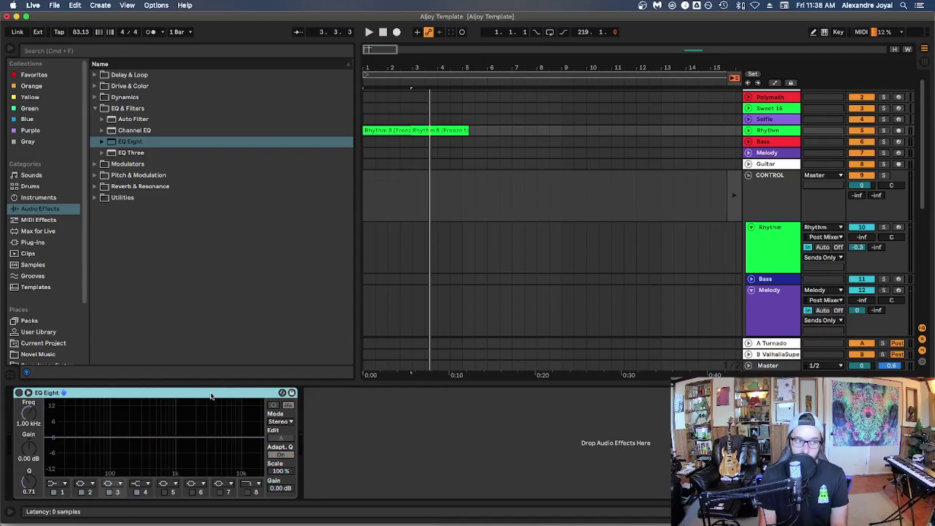
key(0)
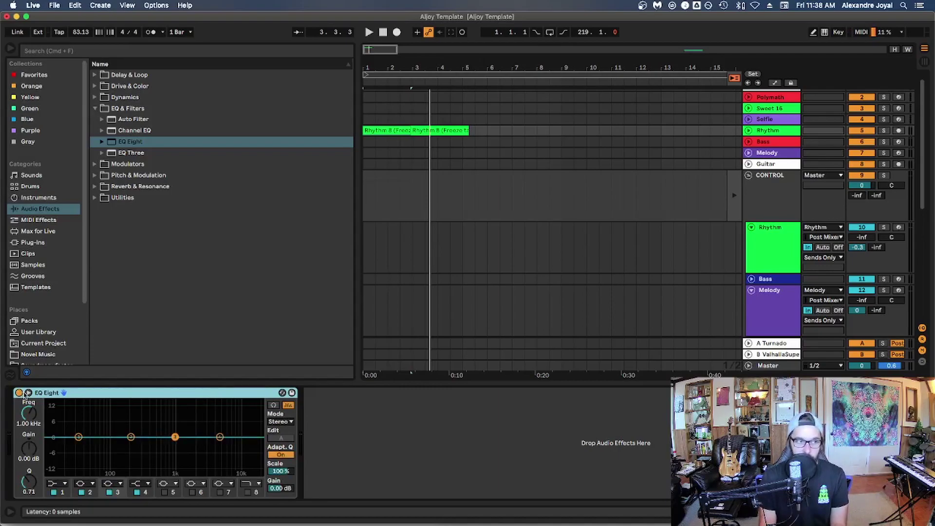
Step: Turn off the Rhythm track's EQ Eight
click(19, 393)
click(19, 392)
click(19, 393)
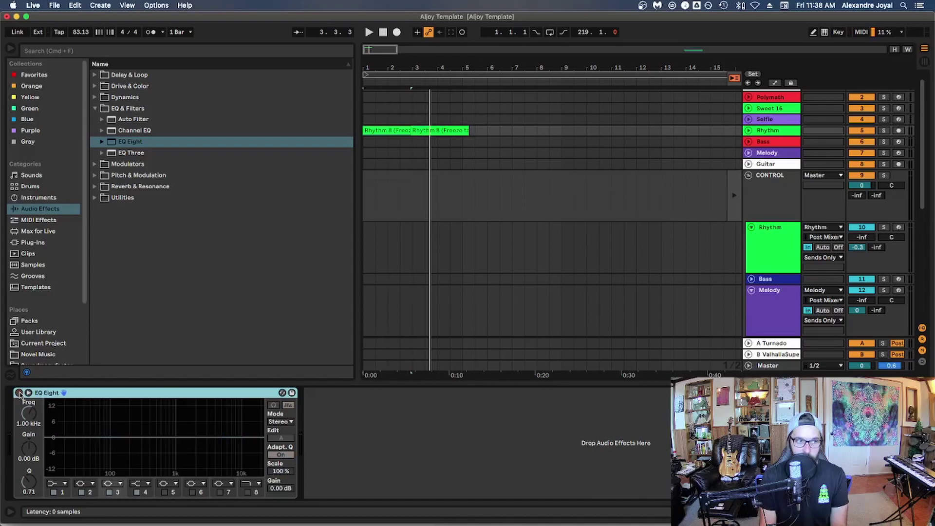
click(19, 392)
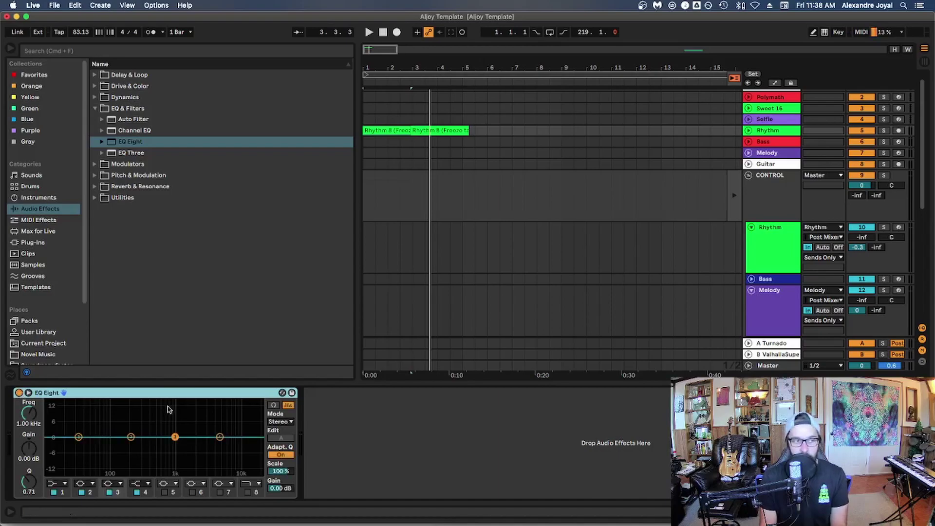
key(0)
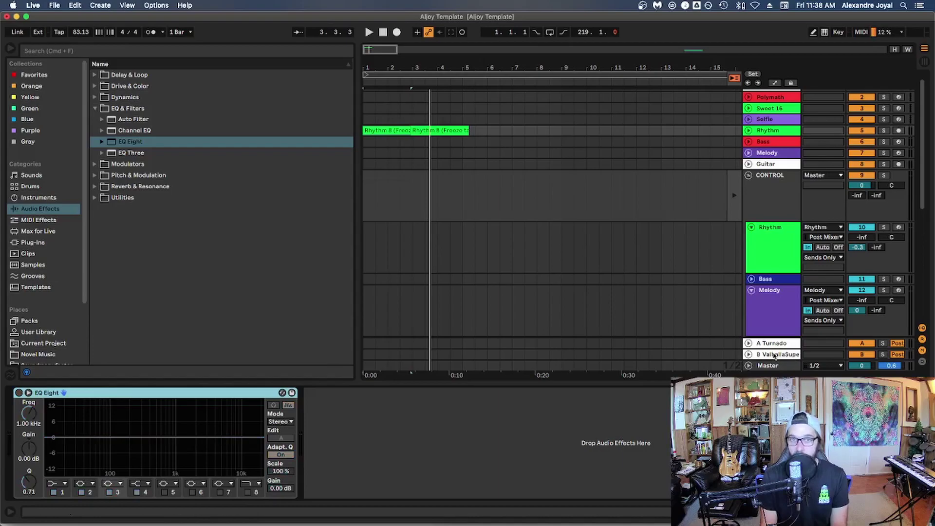
Step: Deactivate return B's ValhallaSupermassive reverb and close its plugin window
click(774, 355)
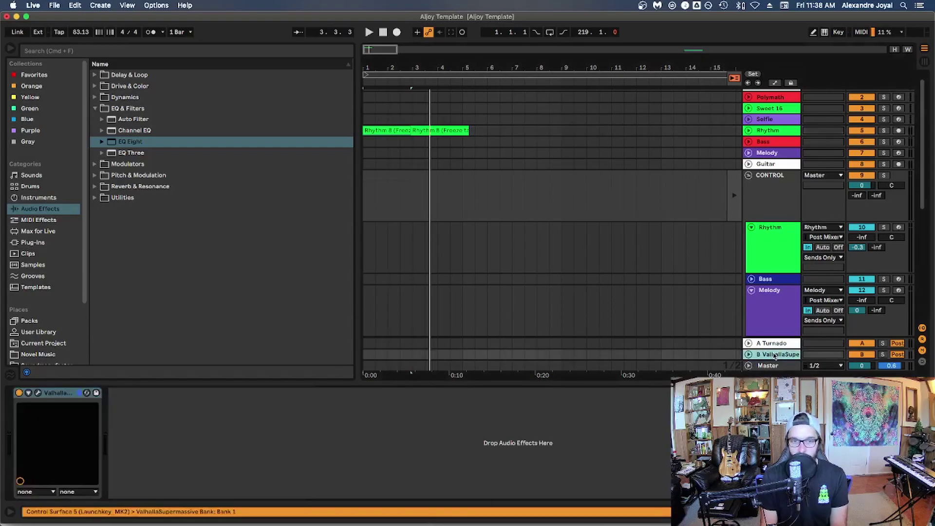
click(38, 392)
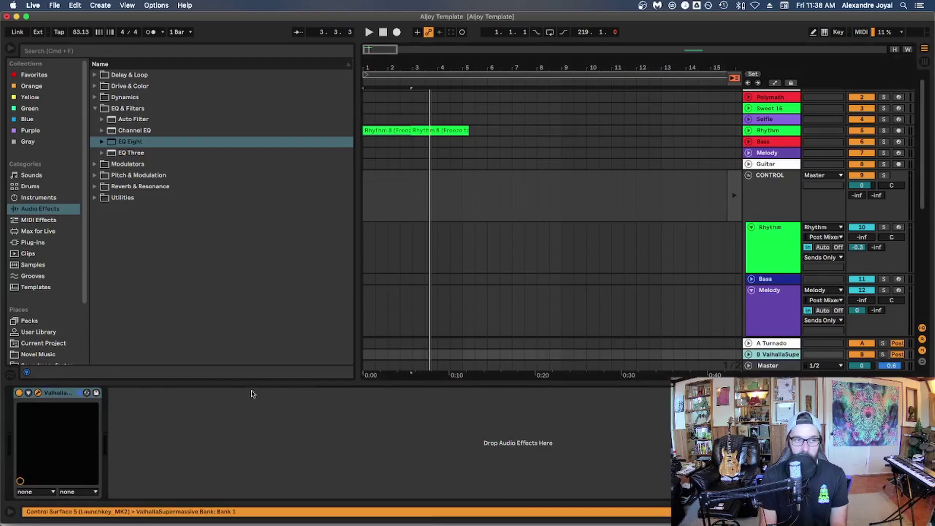
drag(510, 104, 412, 96)
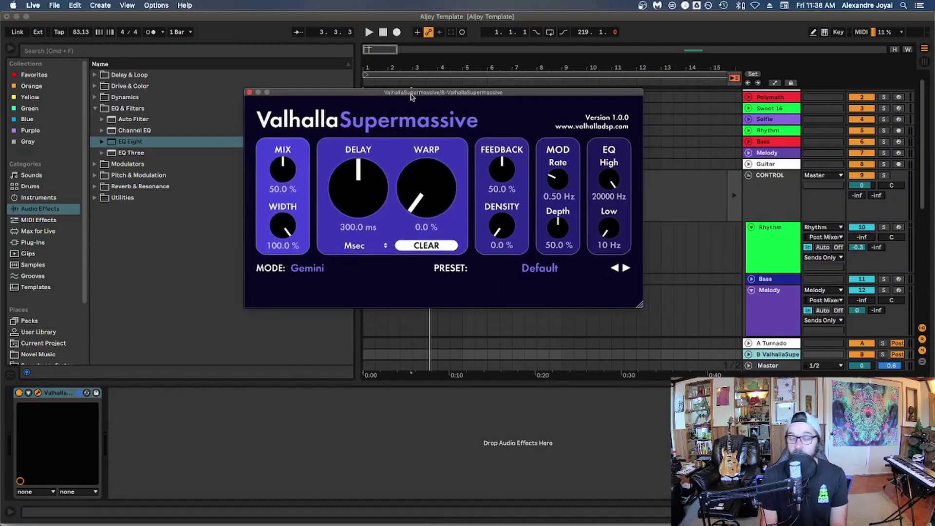
click(63, 393)
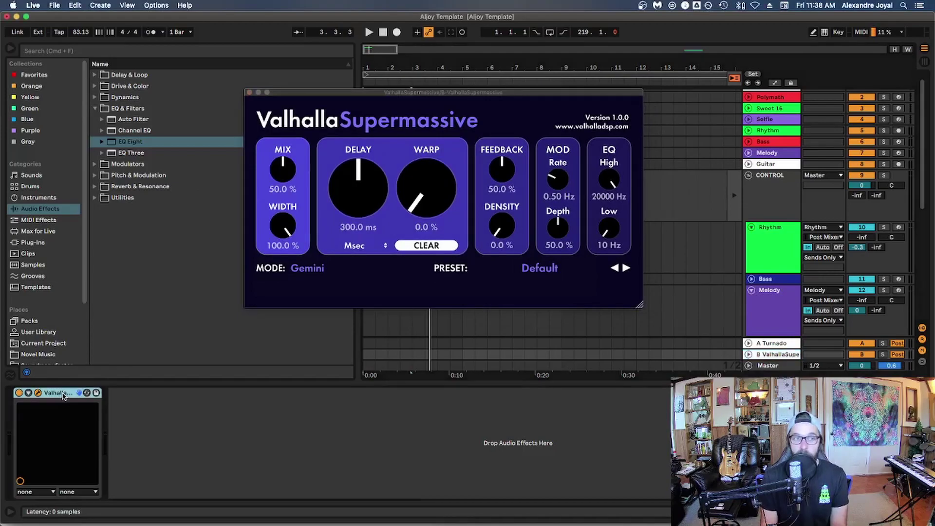
key(0)
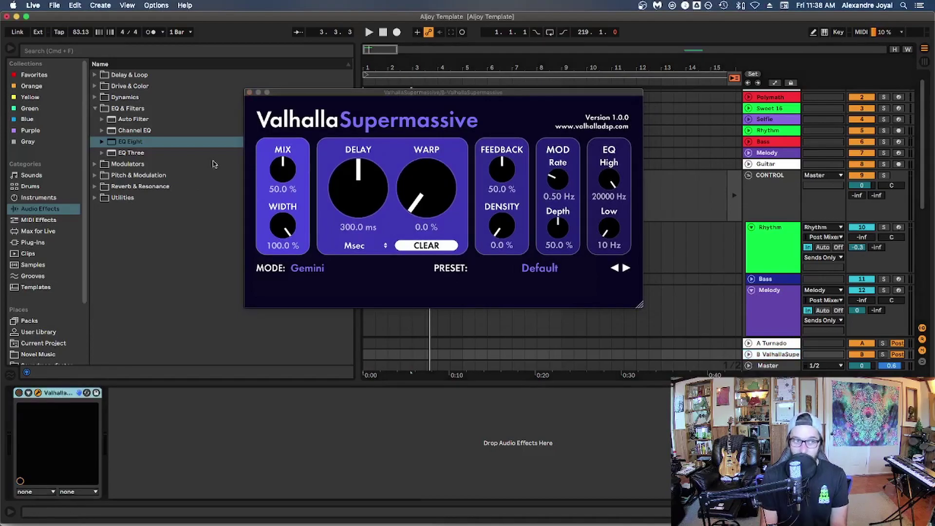
click(248, 92)
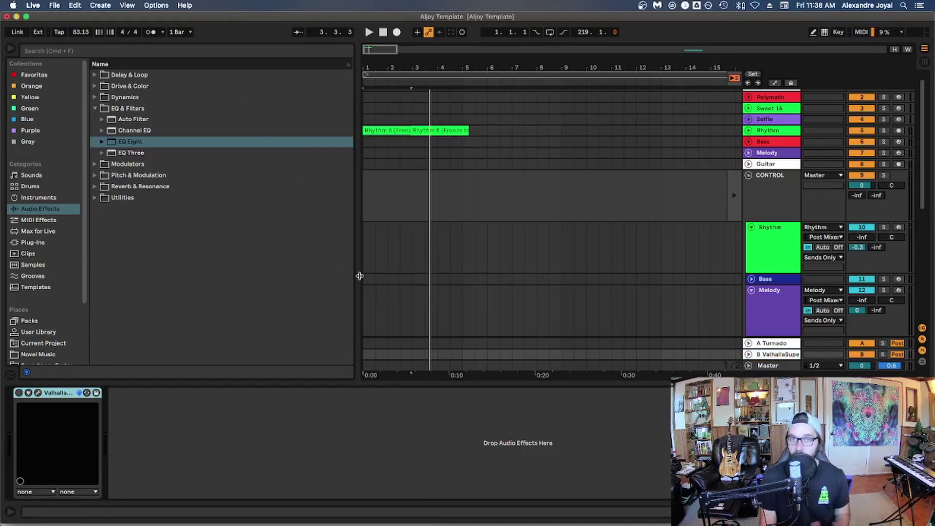
Step: Select the Rhythm 8 clips and the Rhythm track, then scroll down to tracks 13–16
click(439, 130)
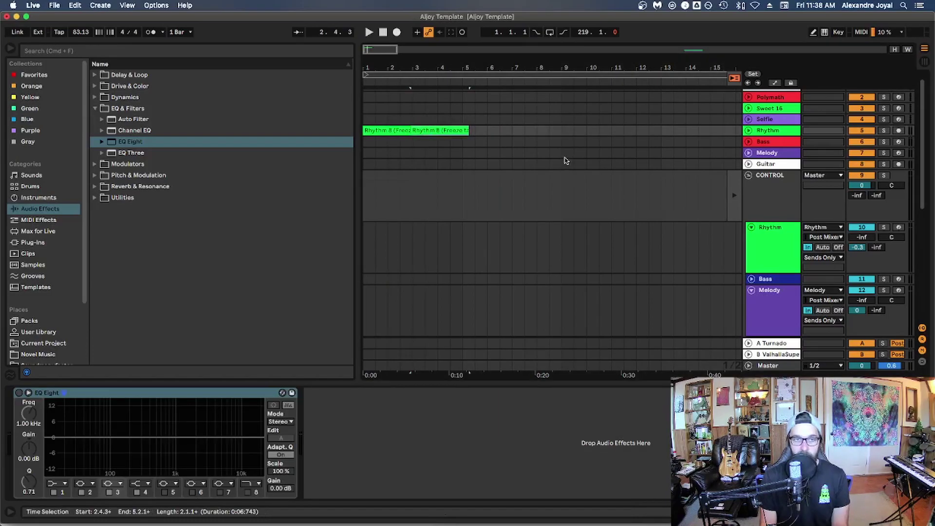
click(431, 131)
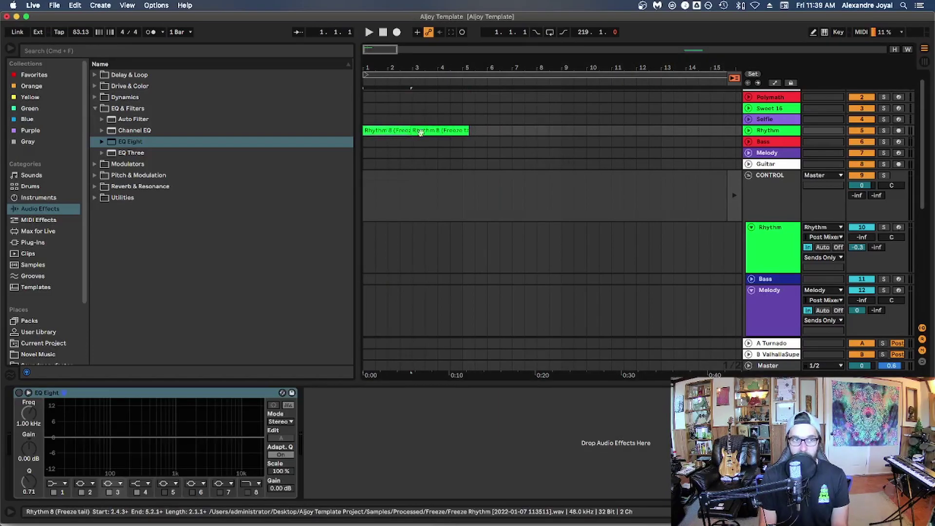
click(487, 132)
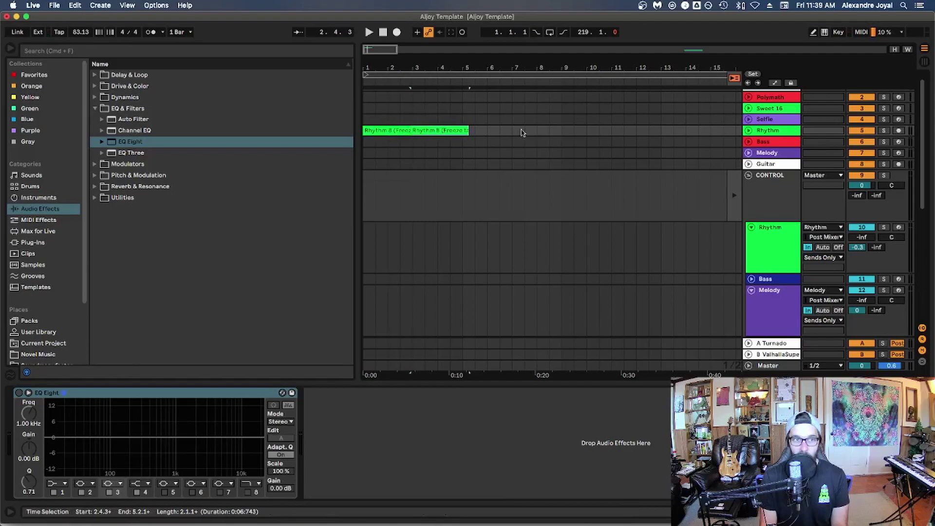
click(773, 131)
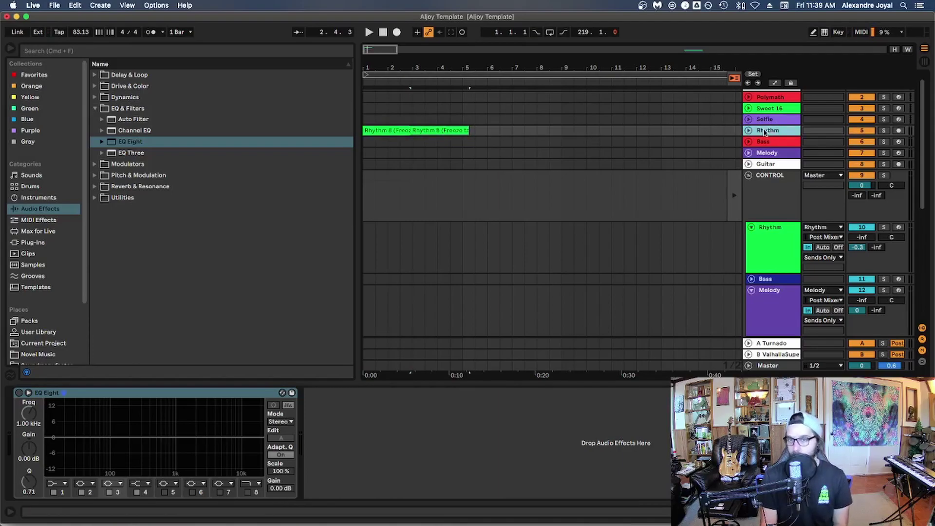
scroll(506, 267, down, 5)
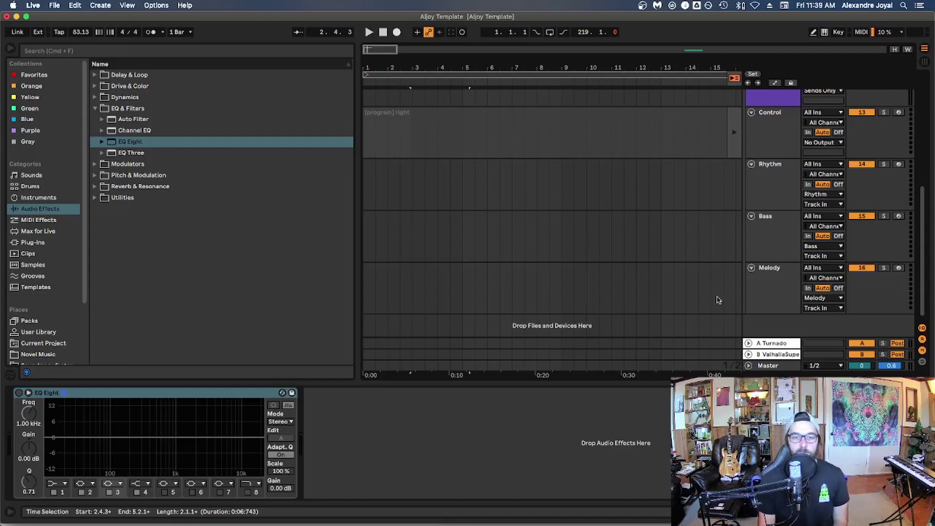
Step: Reactivate return B's ValhallaSupermassive and copy the device
click(775, 354)
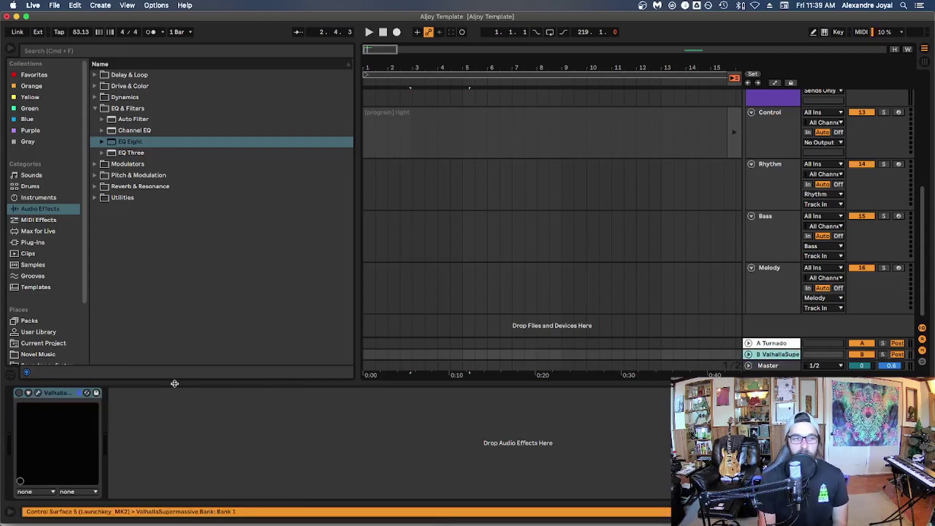
click(18, 392)
right_click(72, 392)
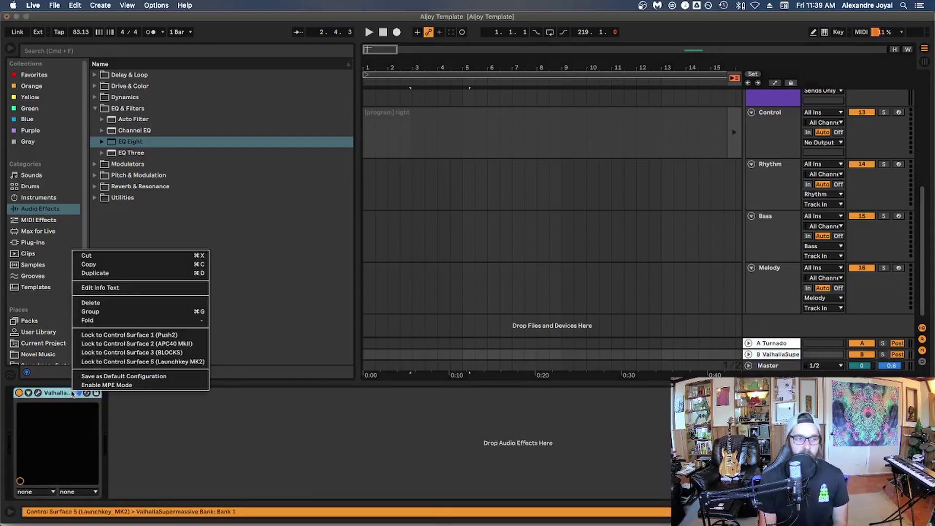
click(98, 267)
Step: Paste the Valhalla reverb onto the Rhythm track and after the Guitar track's Loopers
scroll(586, 251, up, 5)
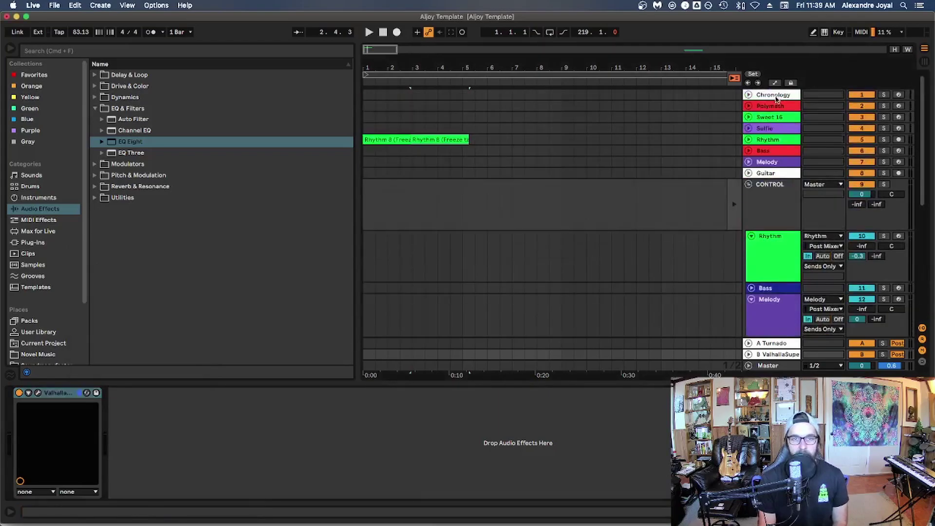
click(747, 141)
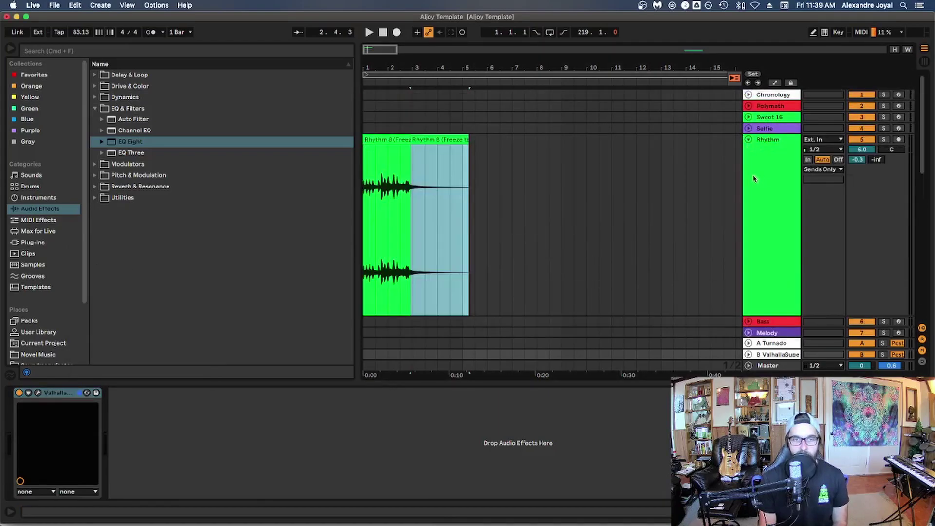
click(761, 177)
click(572, 454)
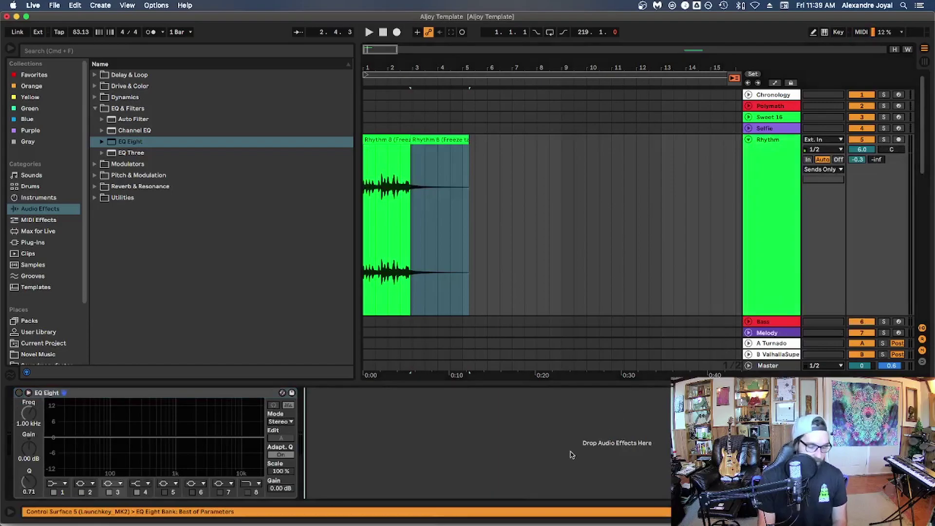
key(super+v)
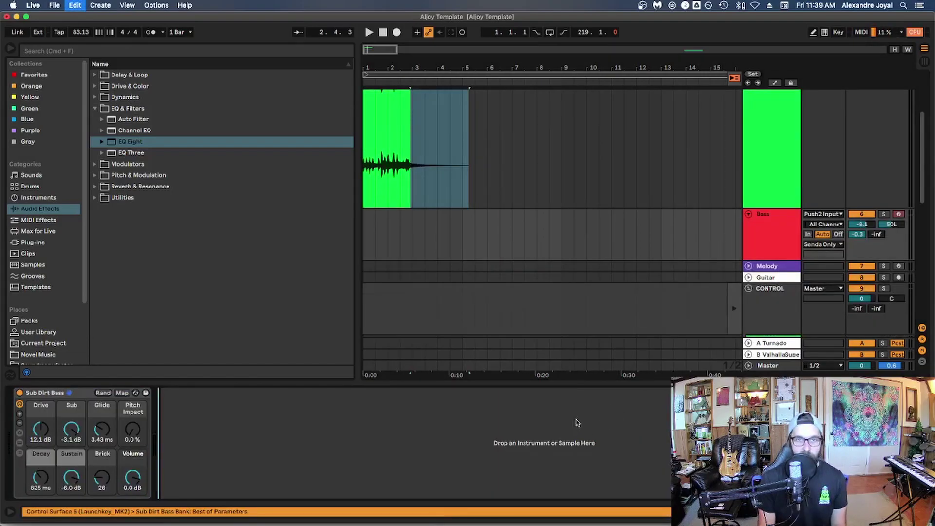
key(Down)
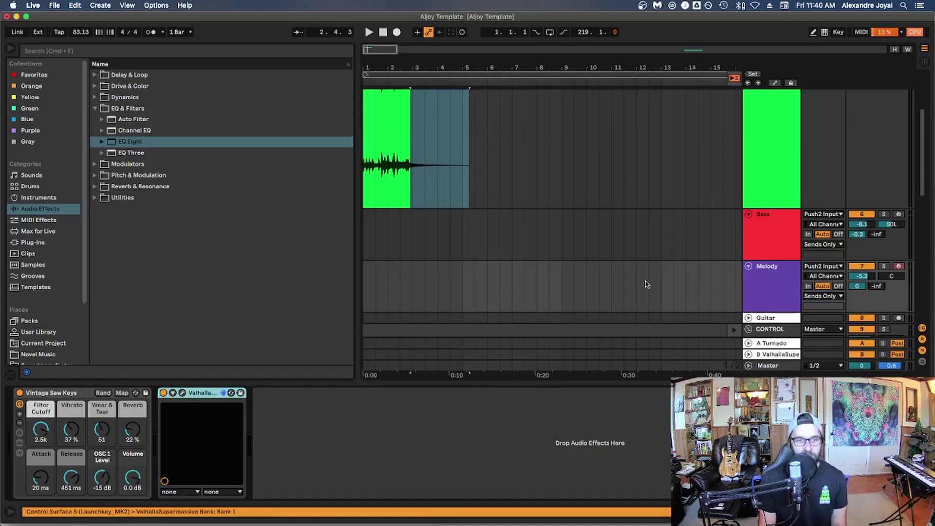
click(748, 272)
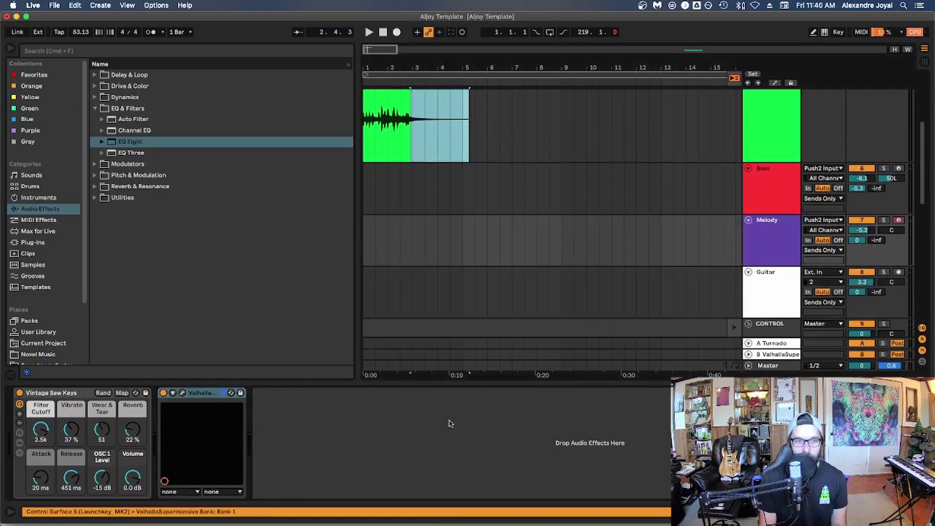
key(super+c)
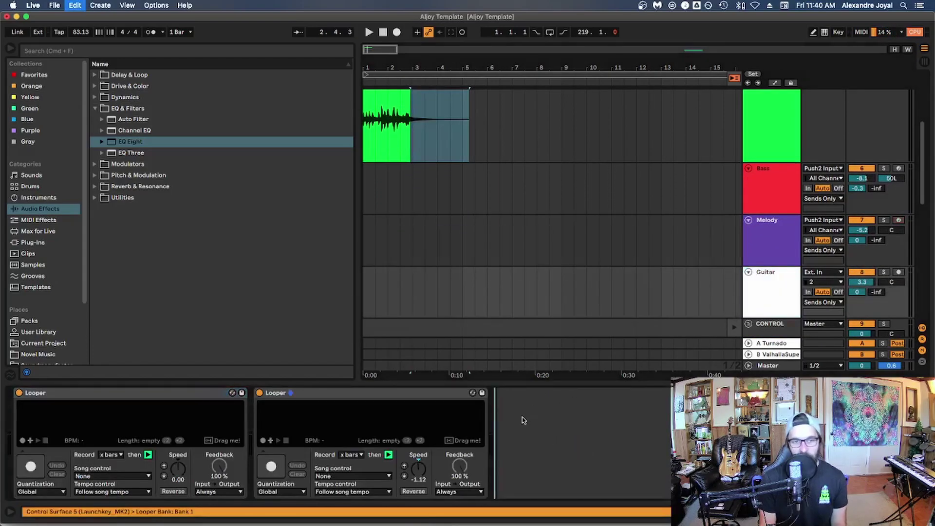
key(super+v)
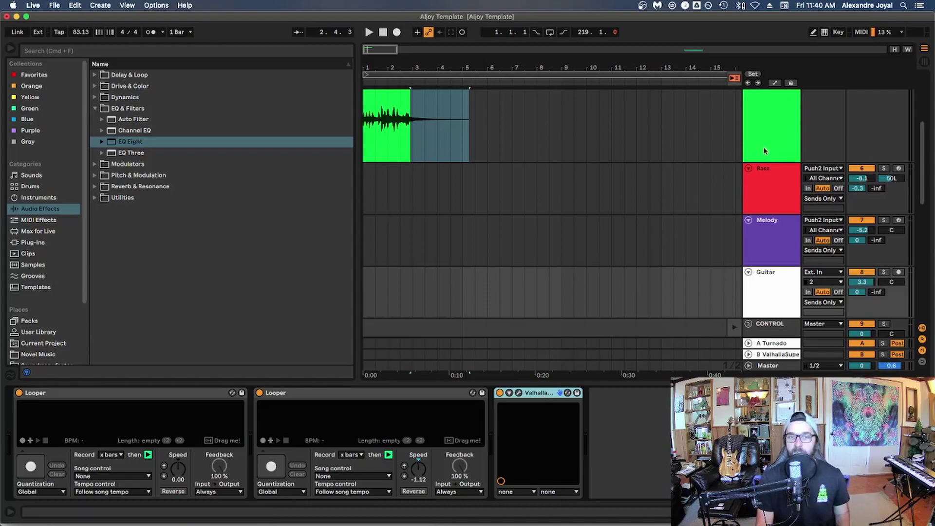
Step: Check the pasted Valhalla on Guitar, Melody and Bass, then delete it from Rhythm
click(534, 392)
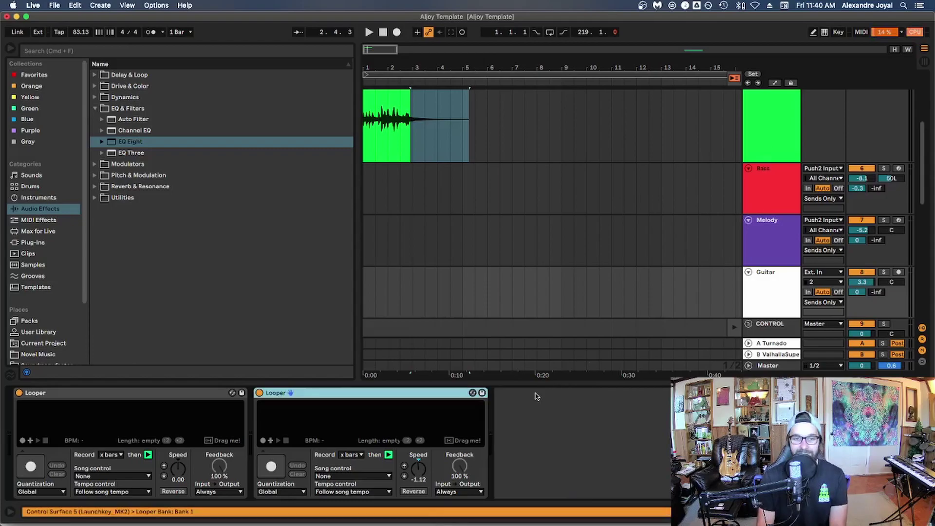
click(772, 242)
click(208, 392)
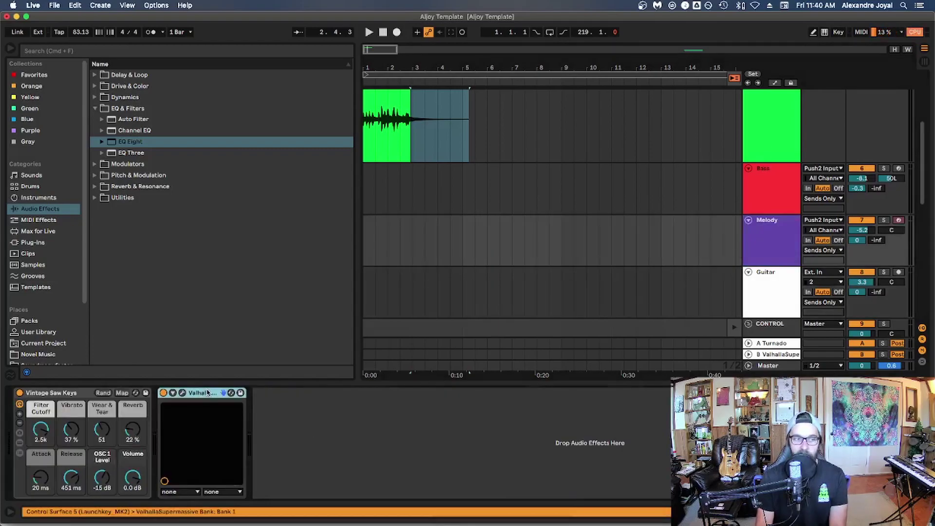
click(762, 195)
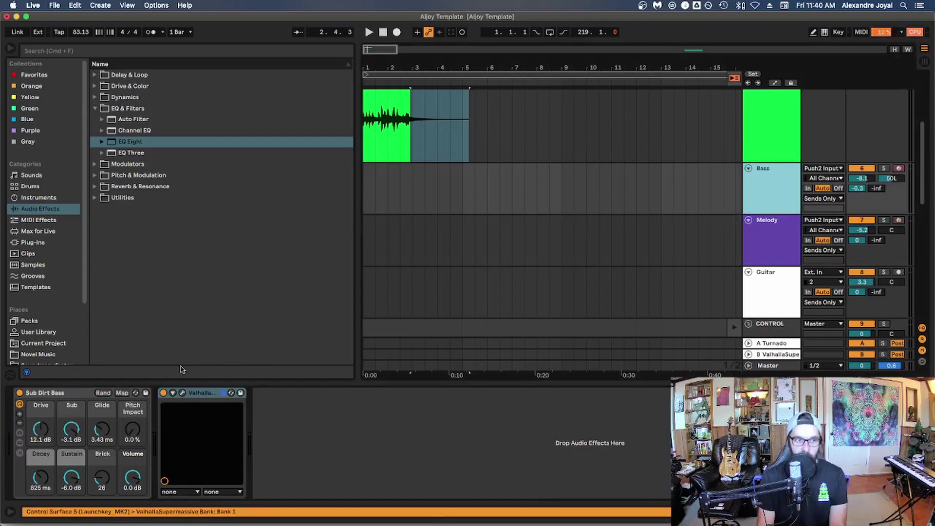
click(197, 393)
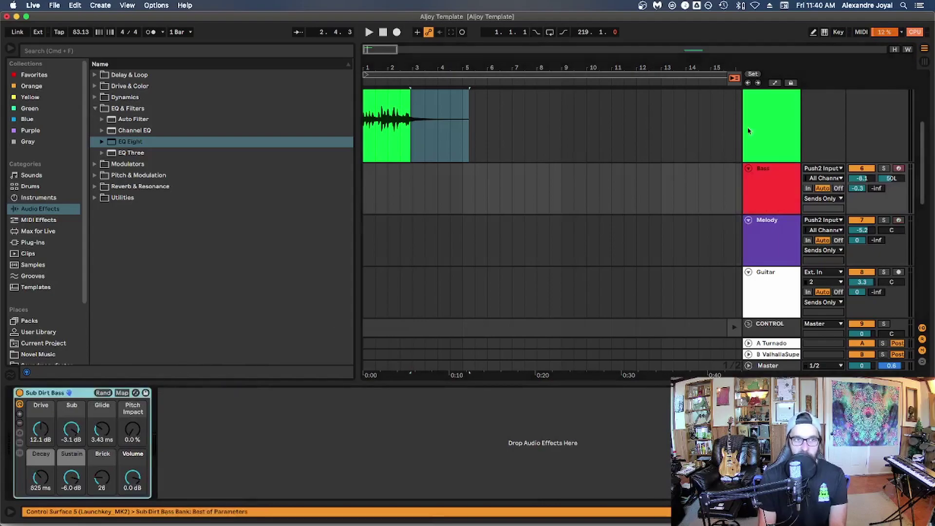
key(Up)
click(337, 393)
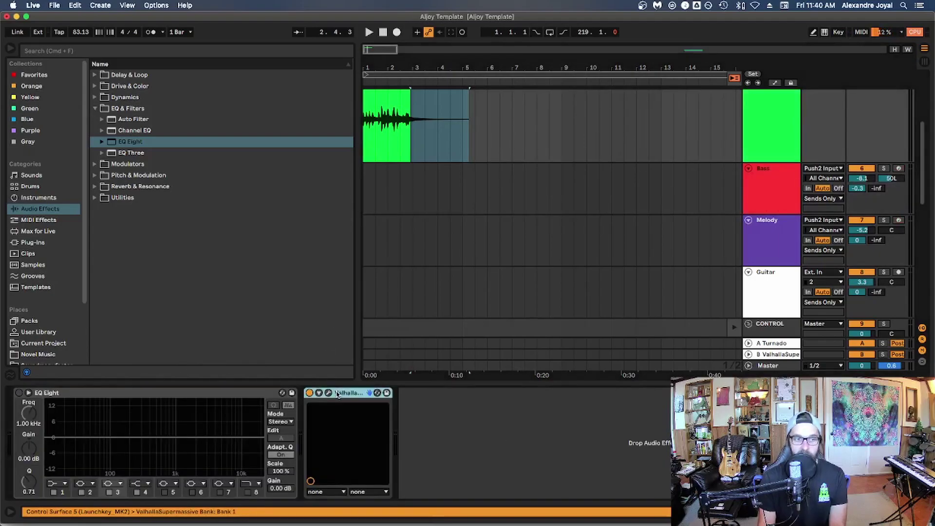
key(Delete)
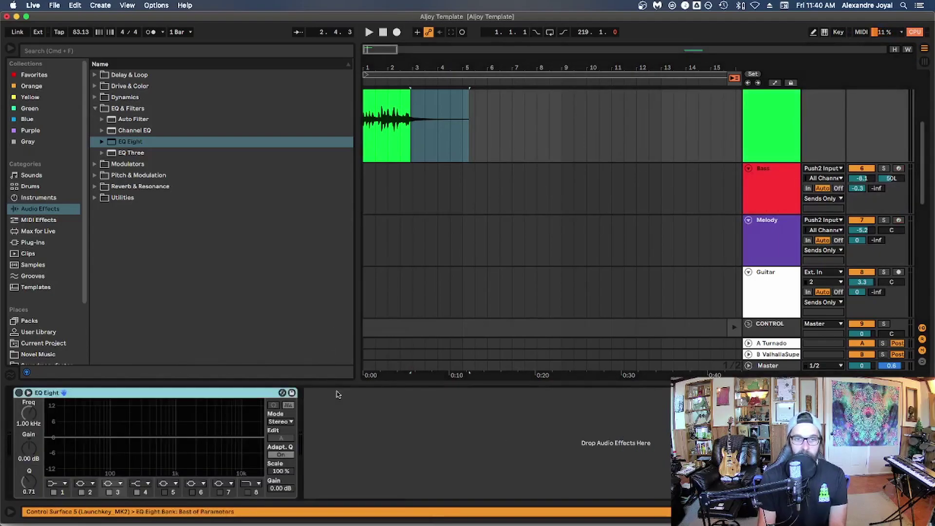
Step: Select return track B to show its ValhallaSupermassive reverb device
click(768, 354)
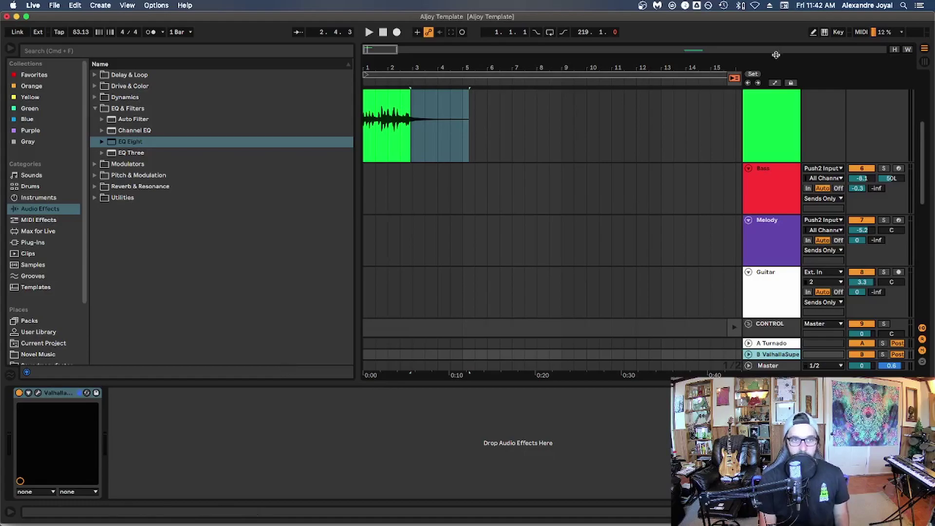
Step: Launch Activity Monitor from a Spotlight search for 'ac'
click(904, 6)
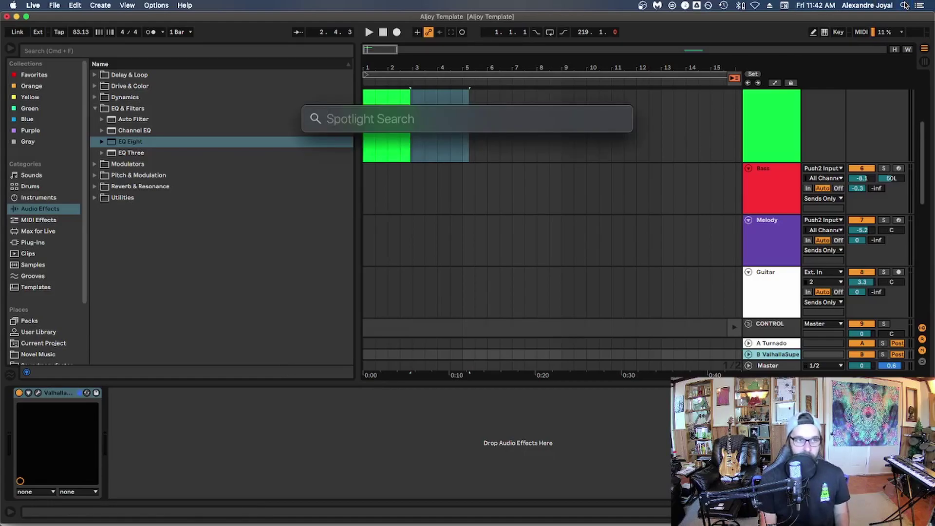
text(aci)
key(BackSpace)
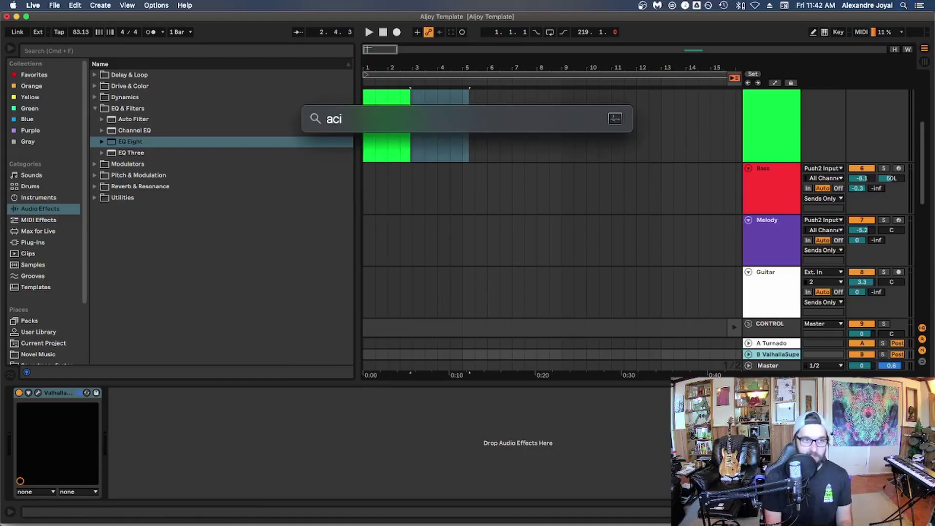
key(Return)
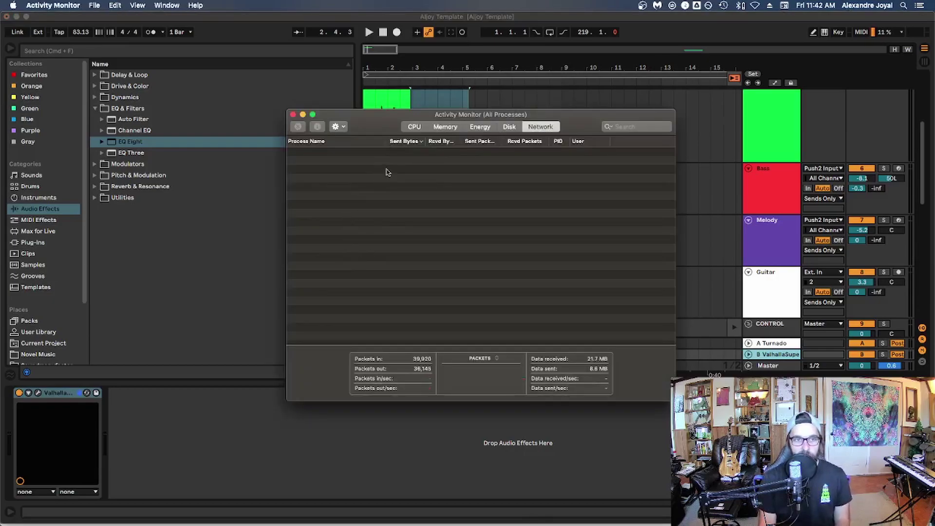
Step: Show per-process CPU usage in Activity Monitor and move its window up and left
click(411, 127)
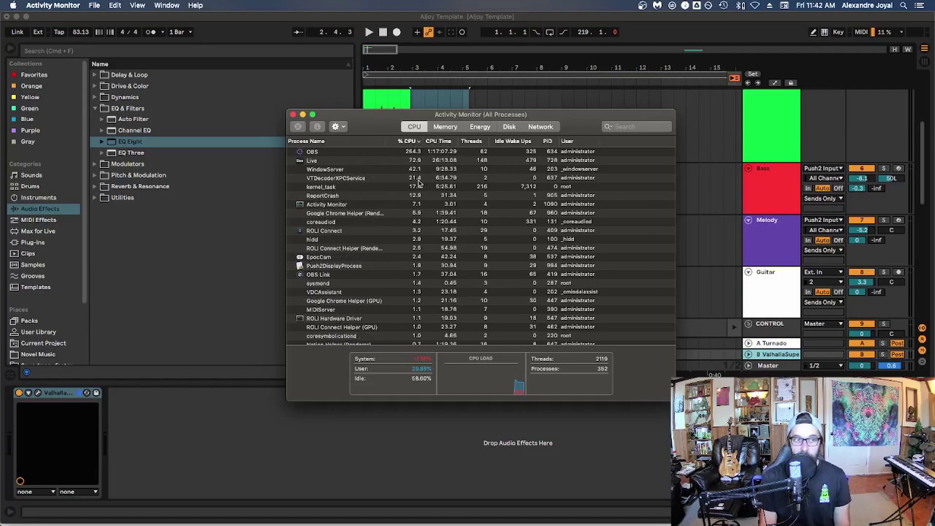
drag(431, 114, 519, 113)
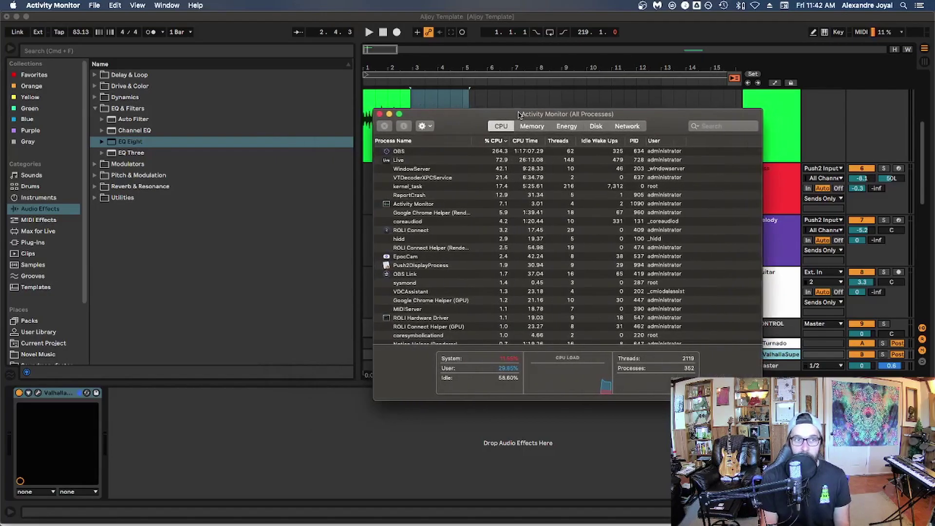
drag(700, 118, 541, 90)
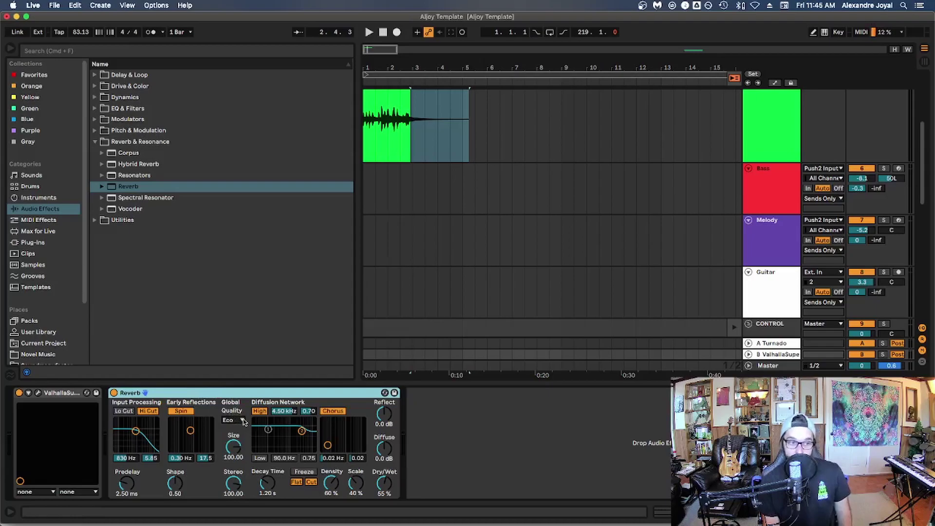
Step: Set the Reverb's Global Quality to Eco
click(238, 421)
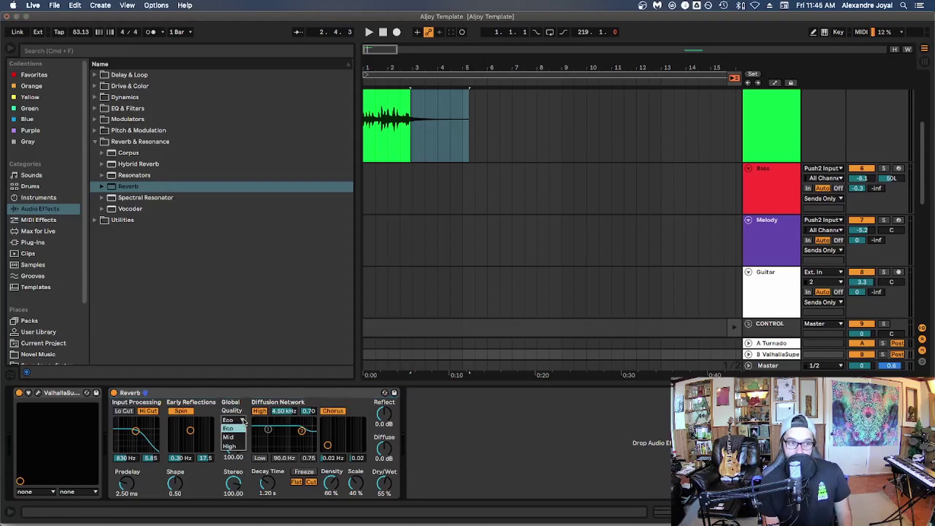
click(231, 447)
click(232, 420)
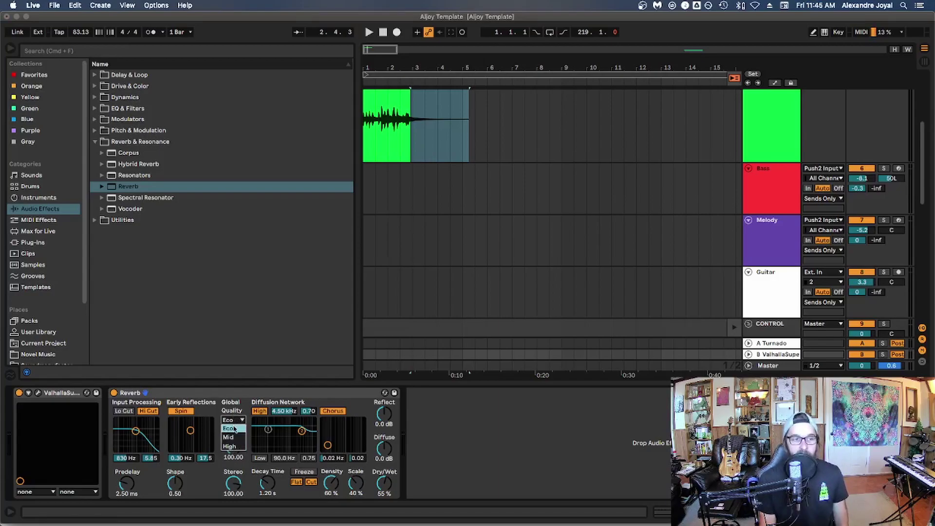
click(233, 429)
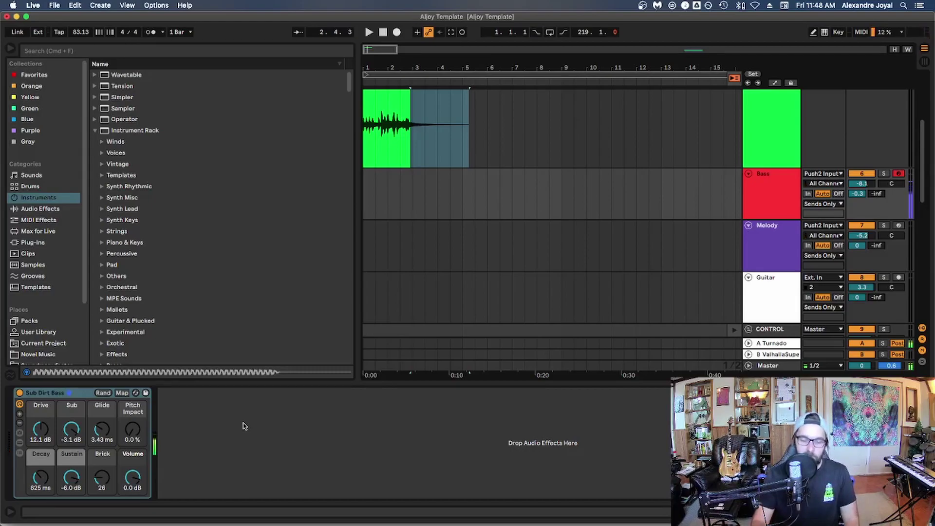
Step: Show the bass rack's chain list and add a first empty chain below Sub Dirt Bass
click(20, 455)
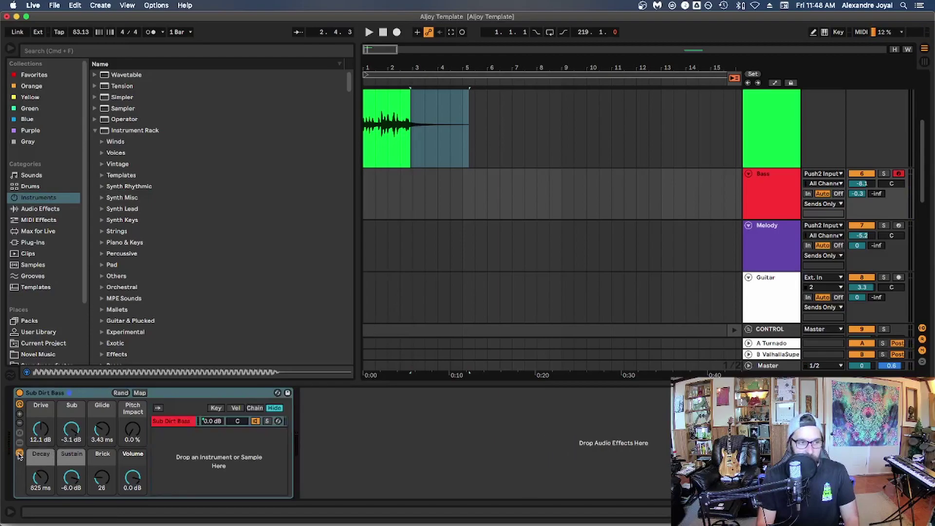
right_click(180, 433)
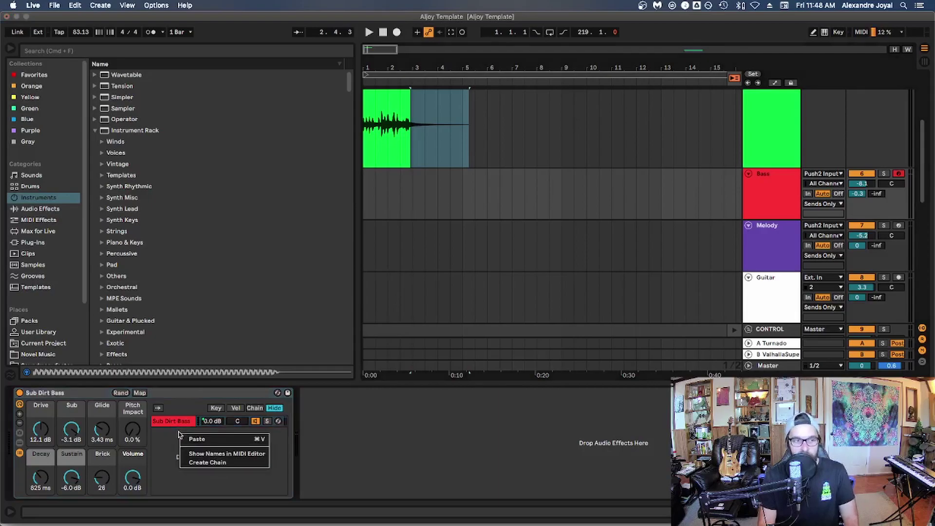
click(197, 463)
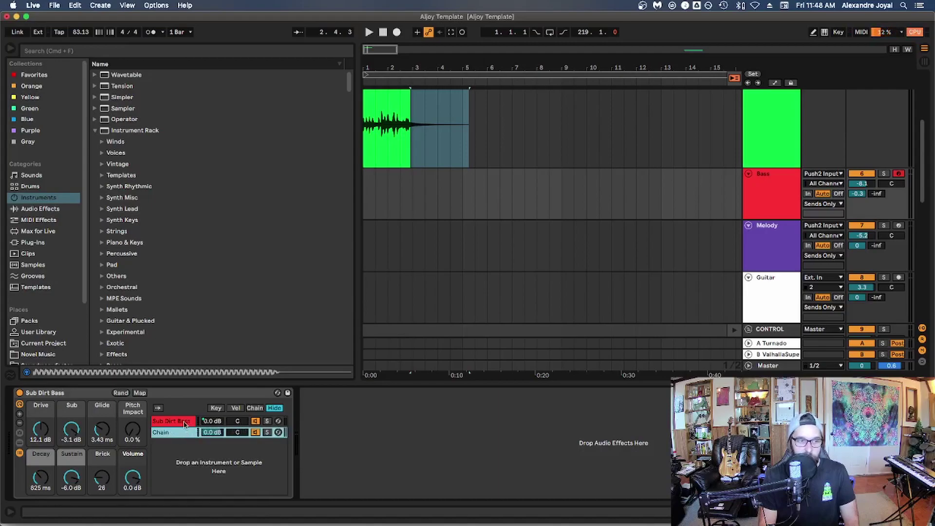
click(22, 451)
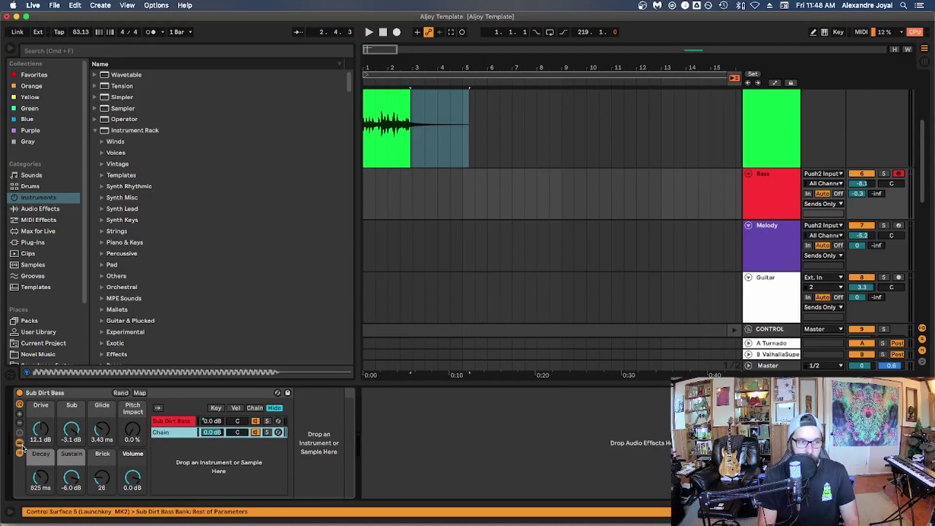
click(21, 451)
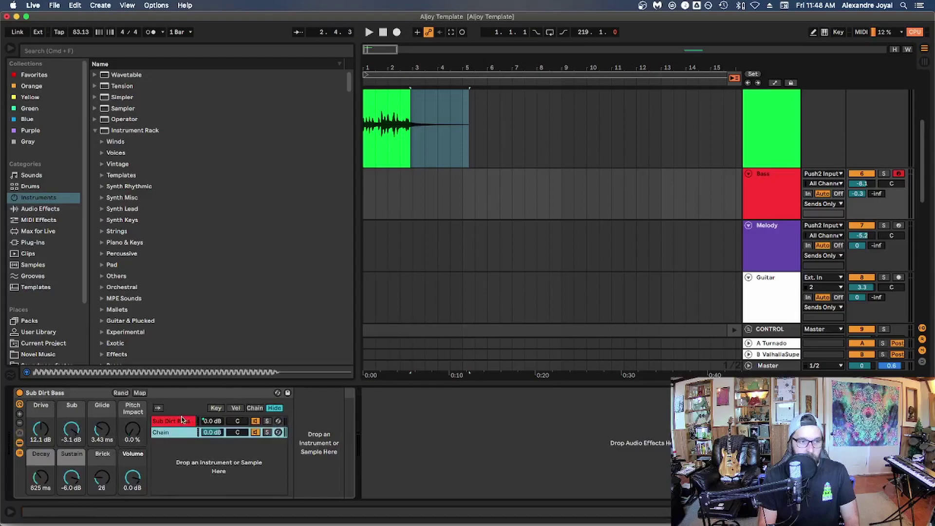
click(181, 421)
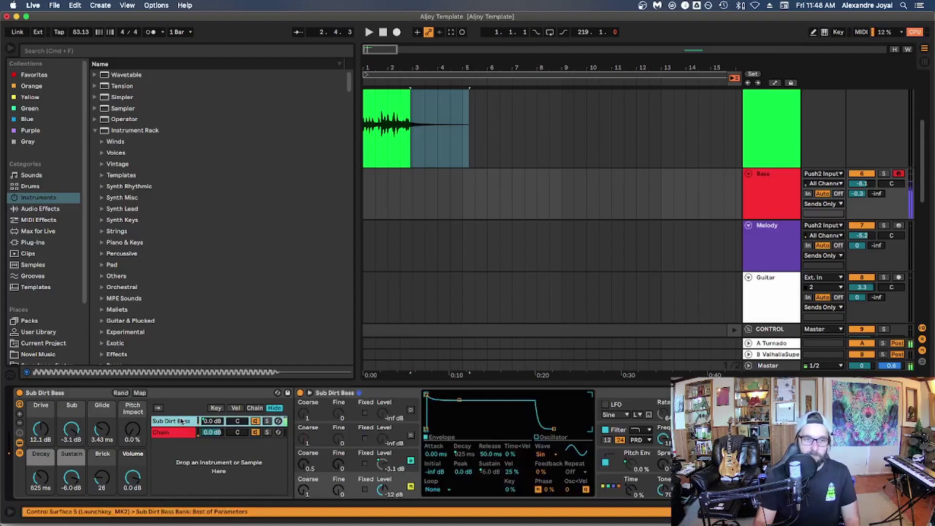
Step: Add a second empty chain, then reselect the Sub Dirt Bass chain
click(178, 433)
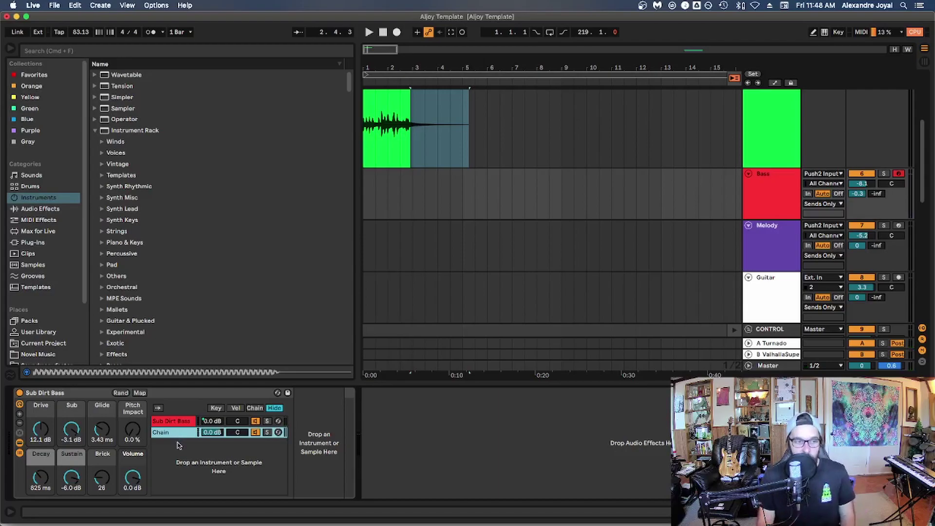
right_click(177, 445)
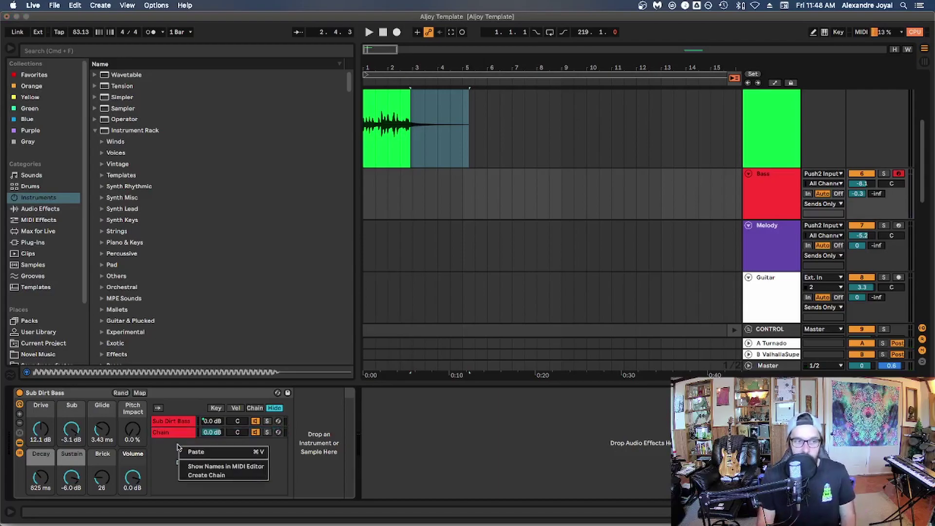
click(197, 475)
click(170, 422)
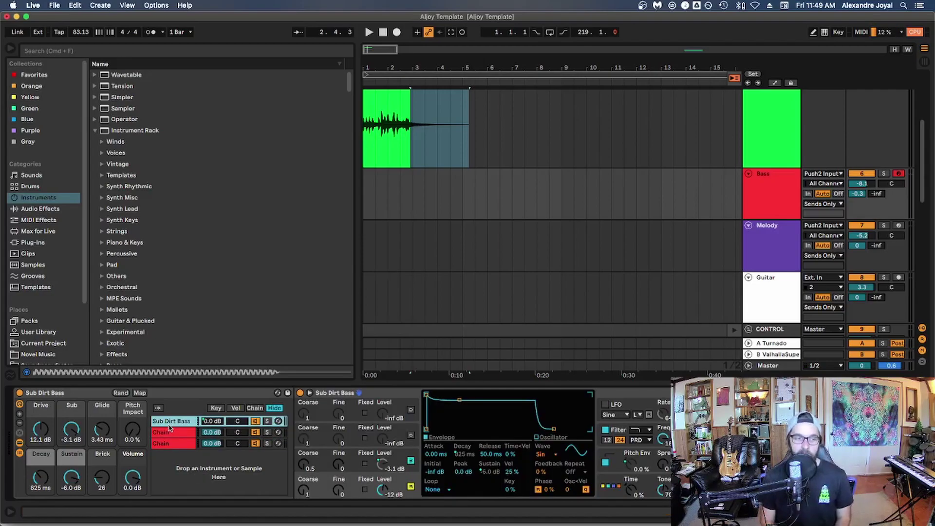
click(169, 440)
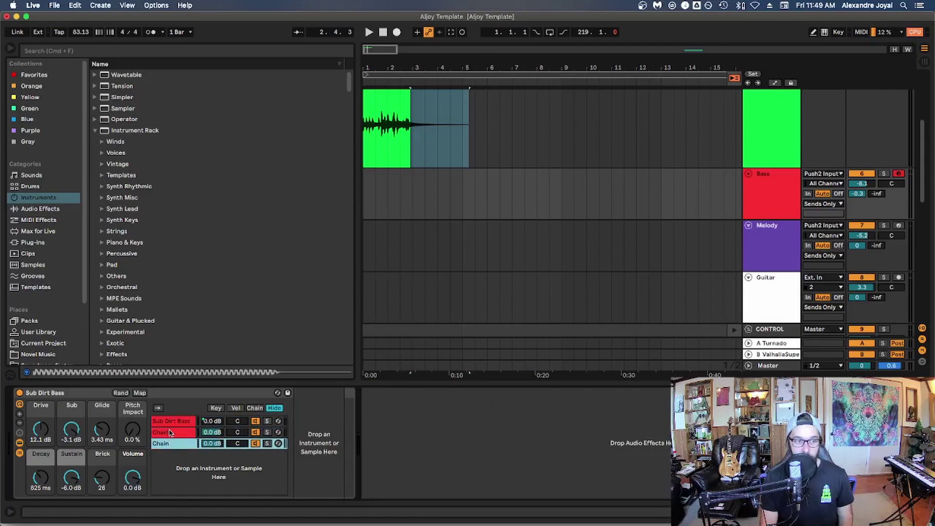
click(169, 421)
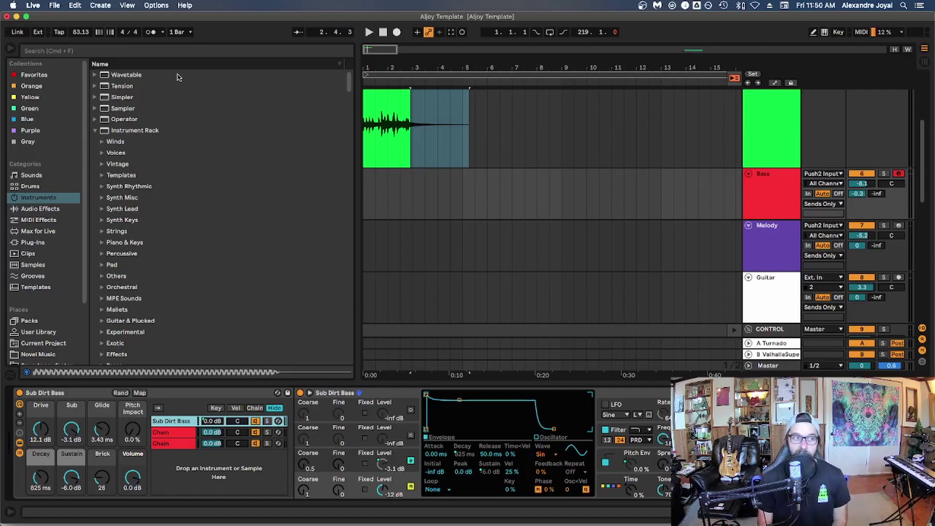
click(13, 5)
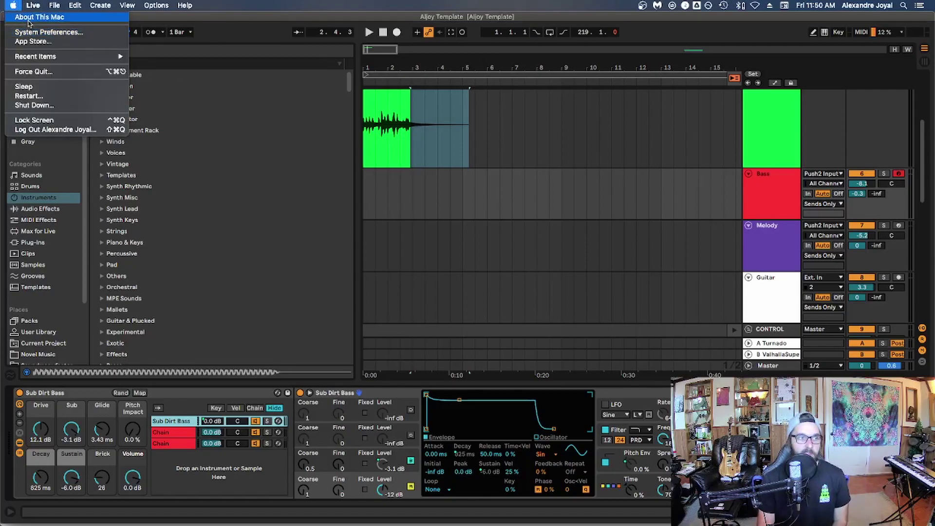
click(34, 17)
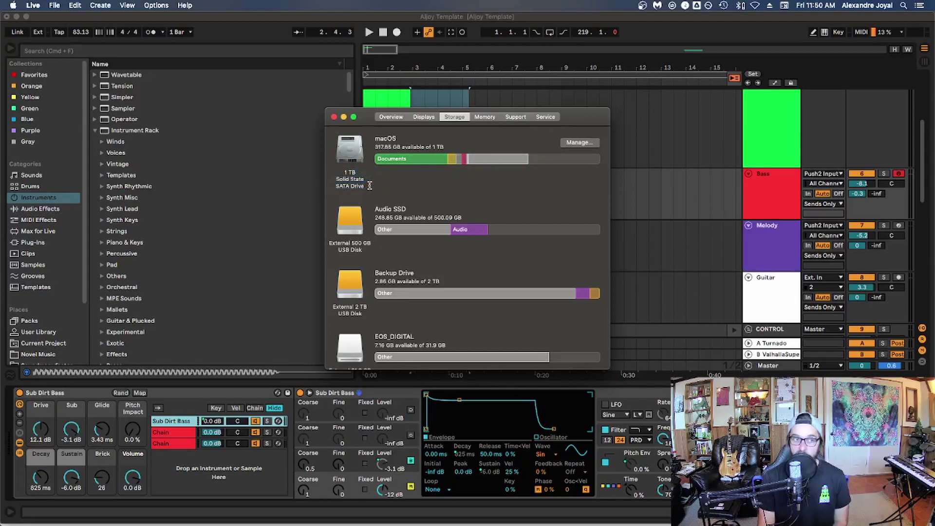
drag(369, 186, 337, 170)
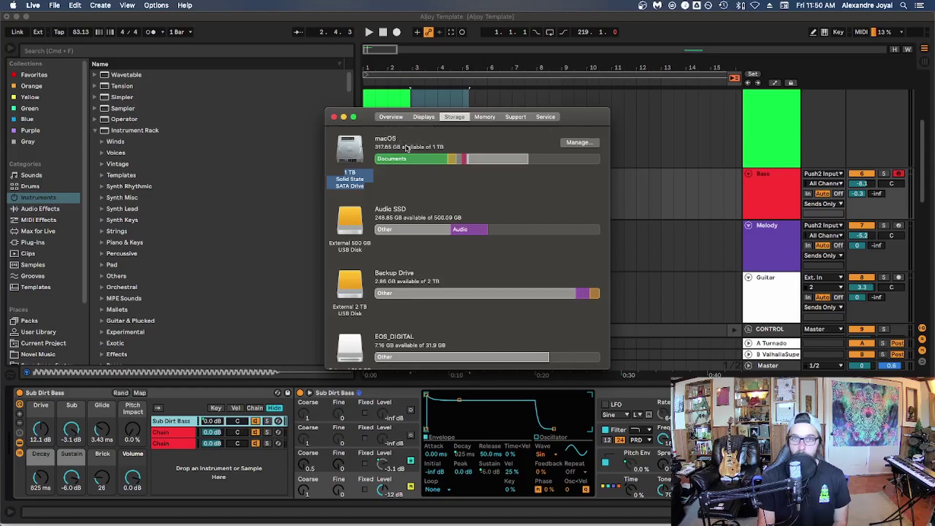
key(ctrl+Tab)
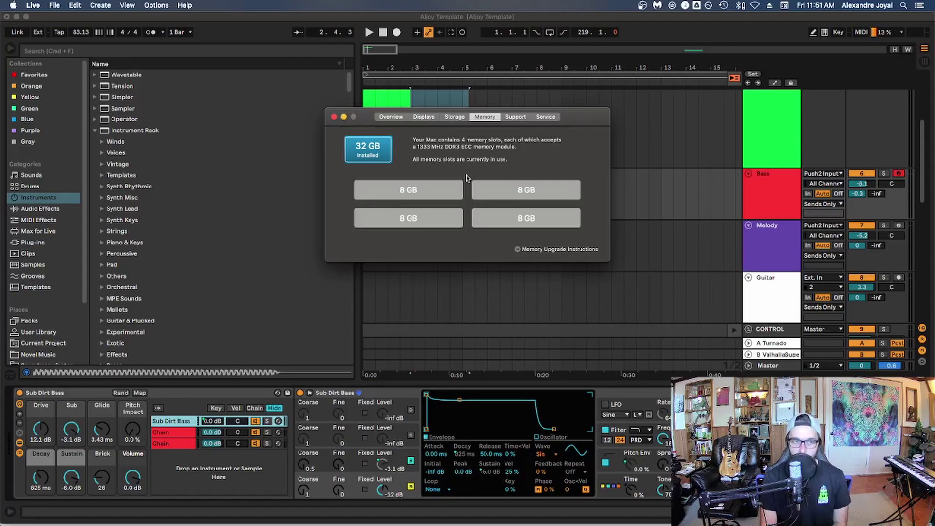
click(391, 117)
drag(550, 187, 476, 188)
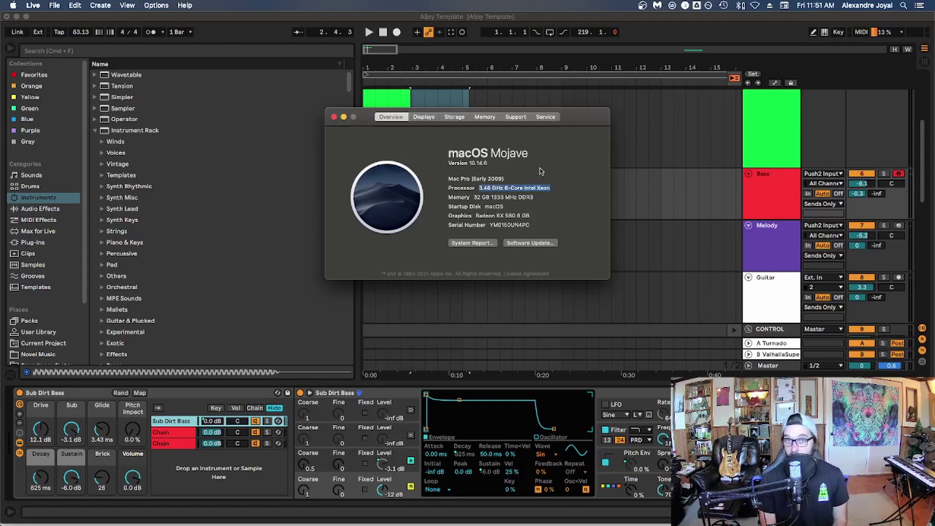
key(super+w)
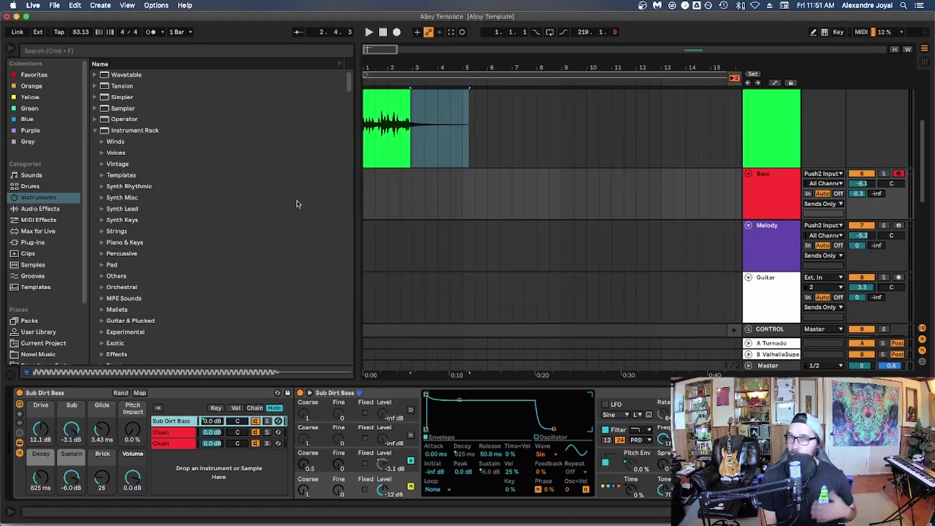